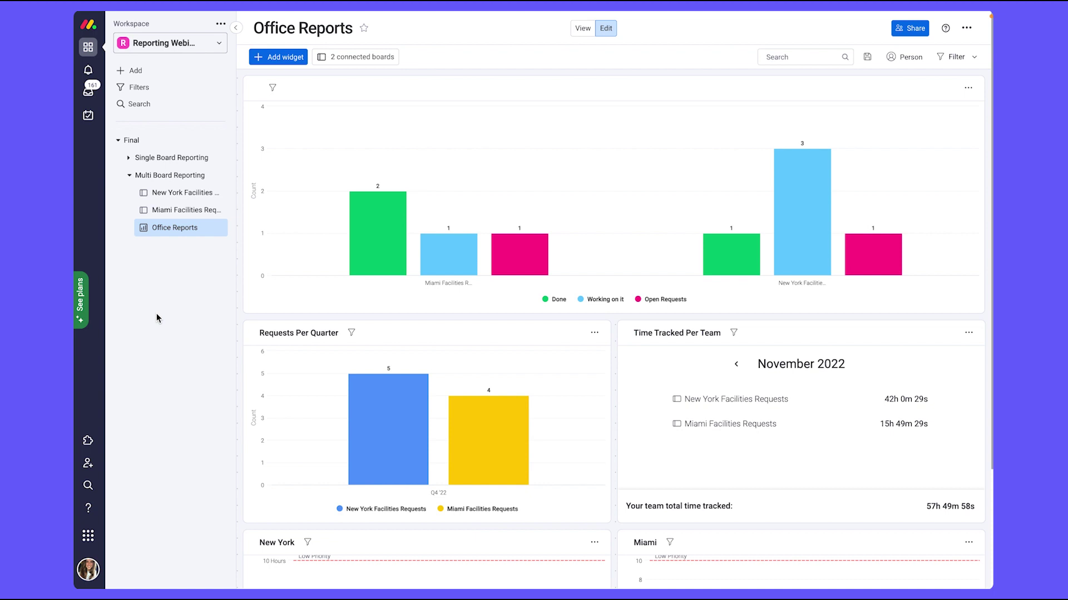
- Show the dashboard's two connected boards, New York and Miami Facilities Requests
{"action": "left_click", "coordinate": [354, 56]}
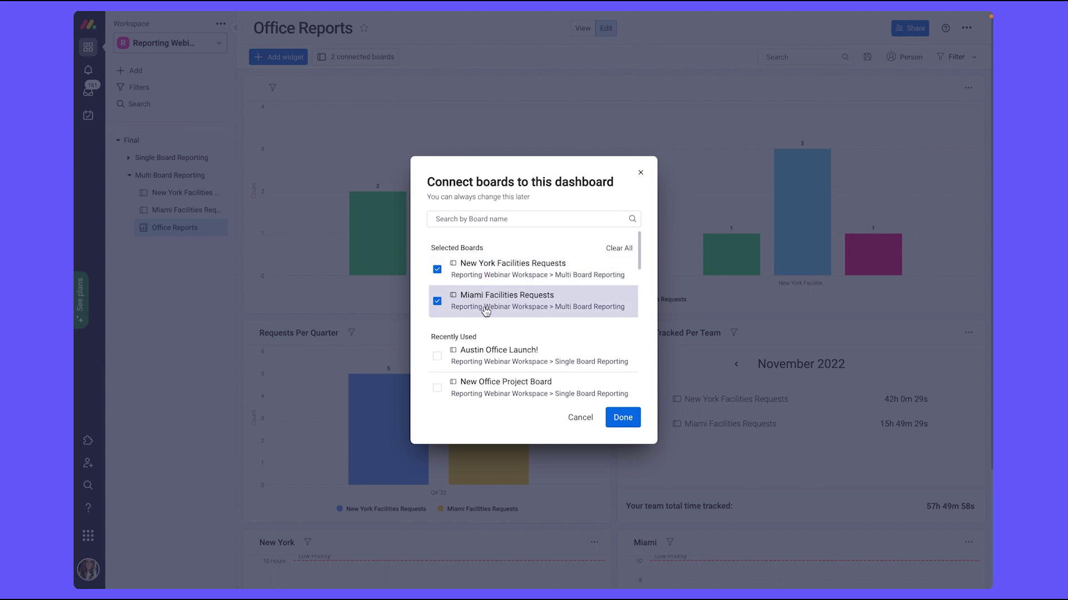
- Close the Connect boards dialog to get back to the dashboard widgets
{"action": "left_click", "coordinate": [641, 173]}
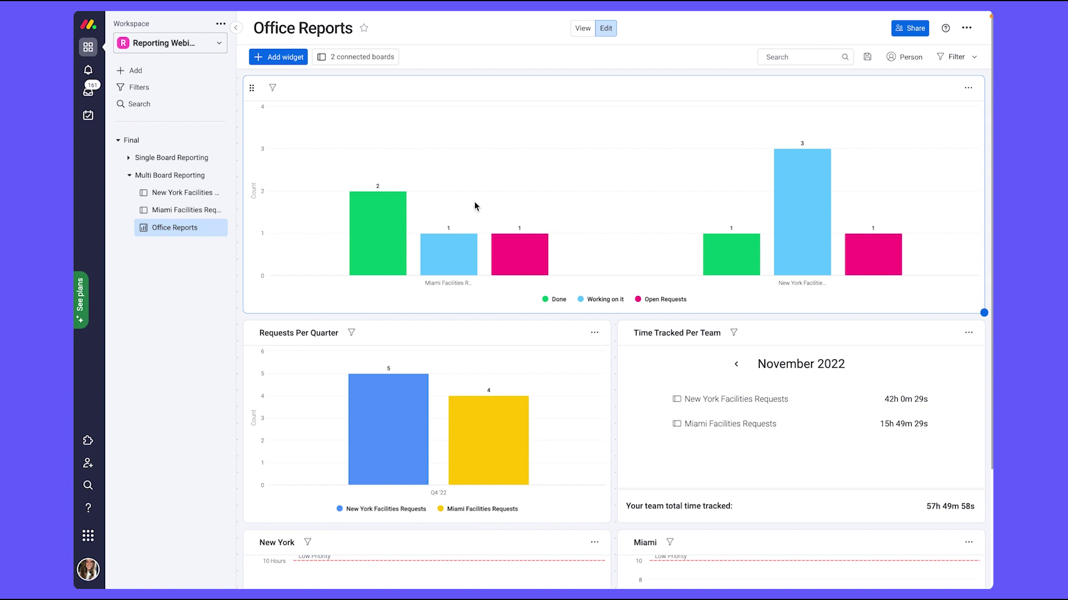
{"action": "left_click", "coordinate": [187, 196]}
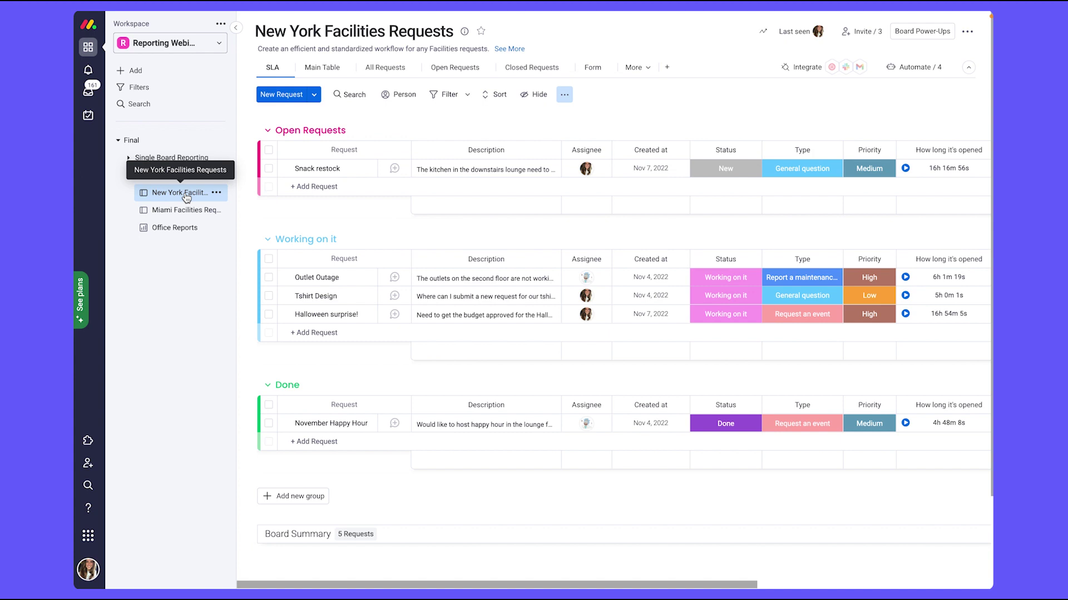
{"action": "left_click", "coordinate": [175, 228]}
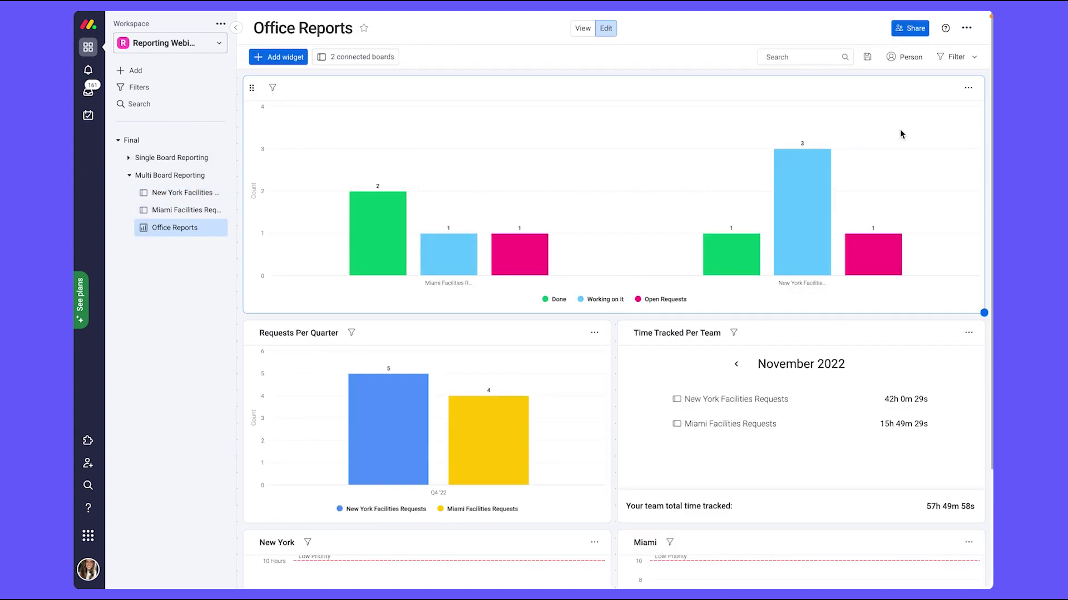
{"action": "left_click", "coordinate": [968, 87]}
{"action": "left_click", "coordinate": [914, 131]}
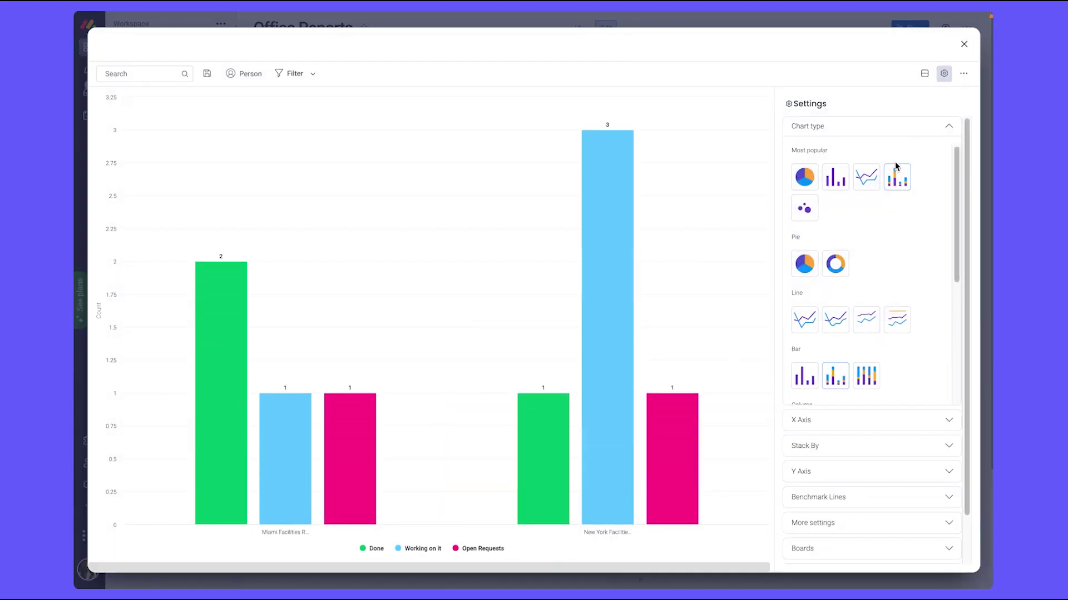
{"action": "left_click", "coordinate": [832, 428]}
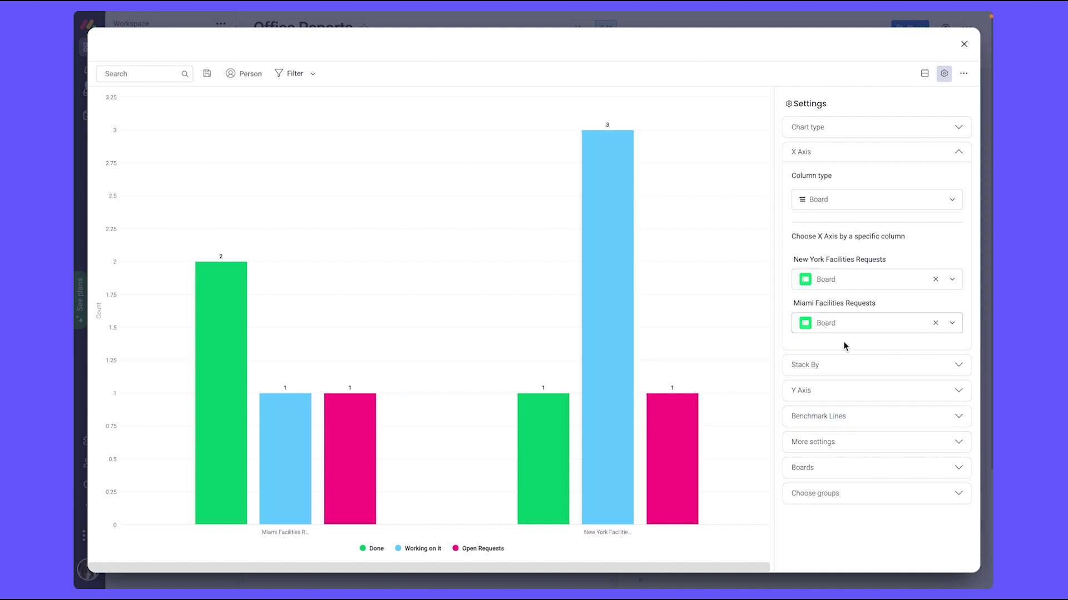
{"action": "left_click", "coordinate": [849, 367]}
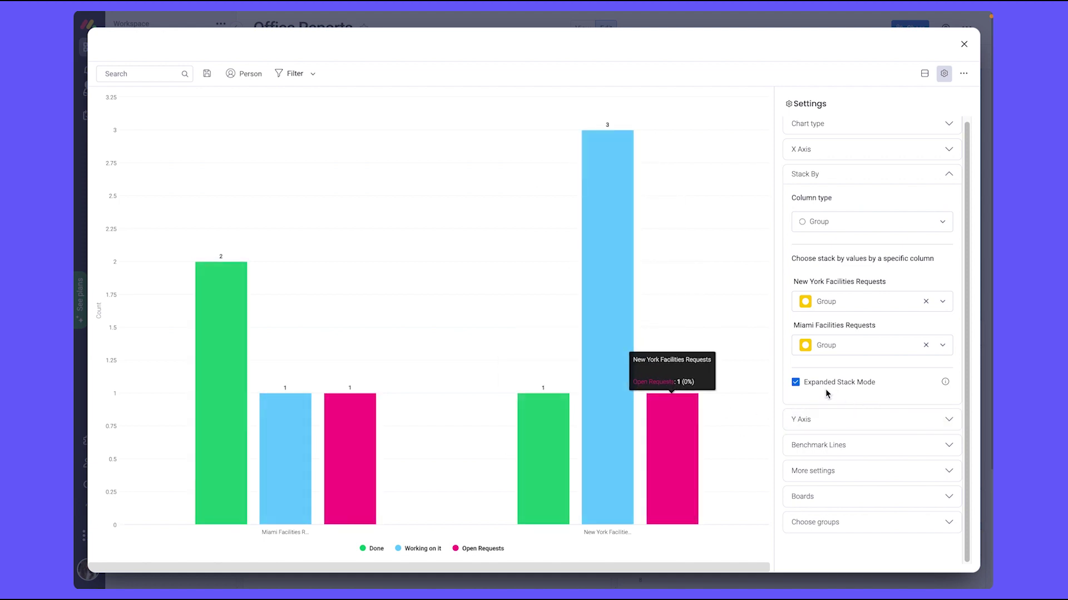
{"action": "left_click", "coordinate": [795, 383]}
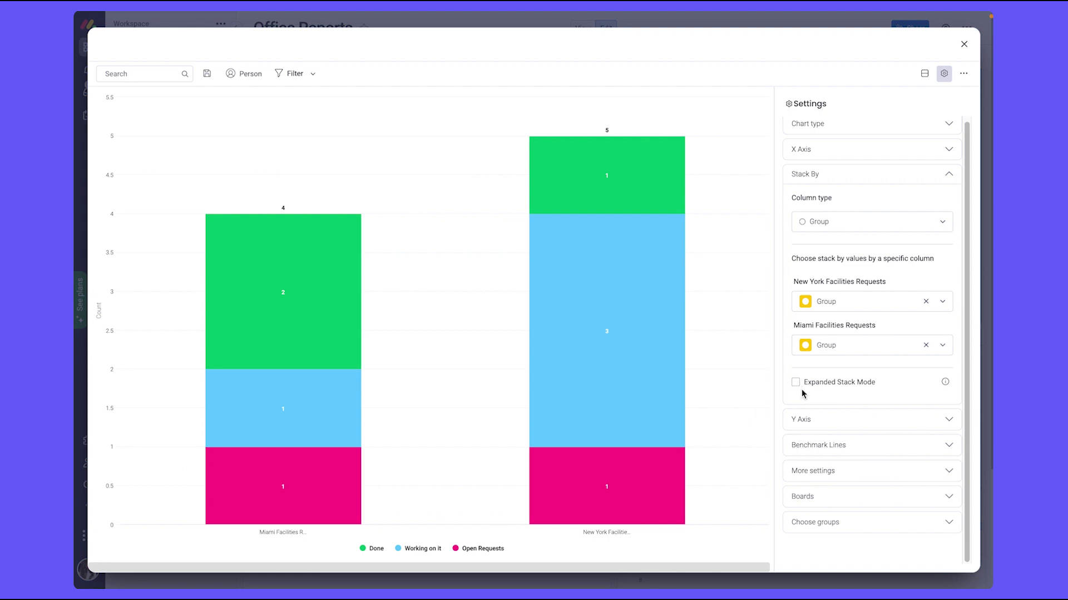
{"action": "left_click", "coordinate": [796, 382]}
{"action": "left_click", "coordinate": [809, 421]}
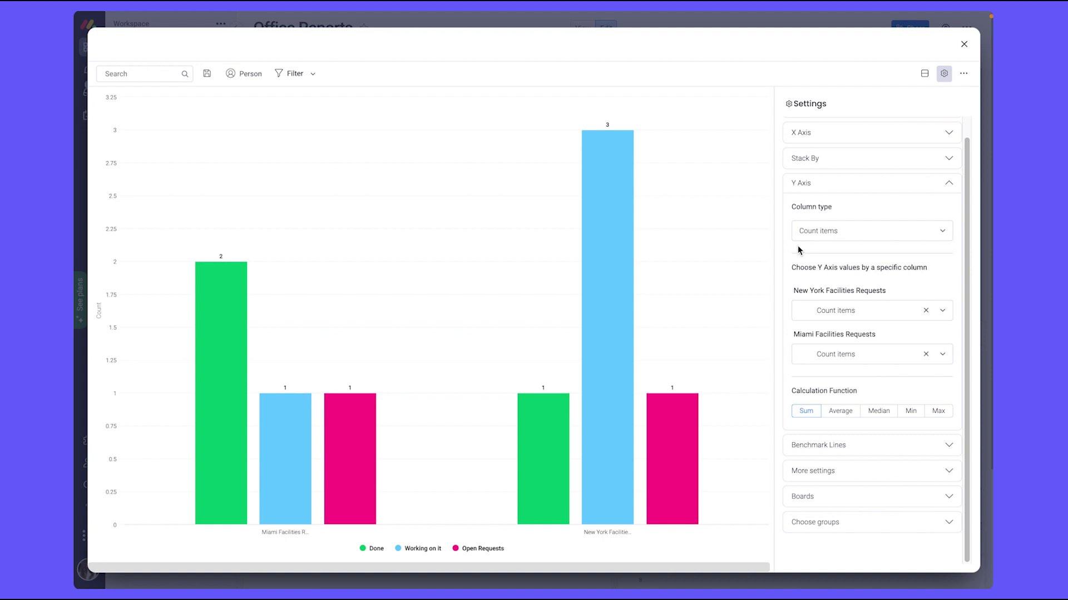
{"action": "left_click", "coordinate": [963, 44]}
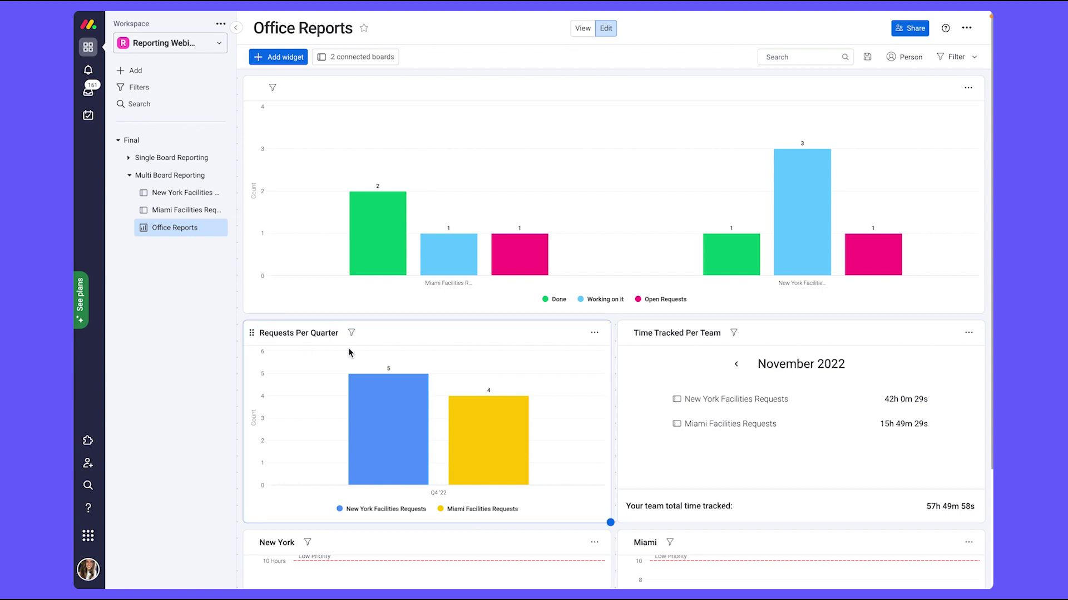
{"action": "scroll", "coordinate": [350, 353], "scroll_direction": "down", "scroll_amount": 1}
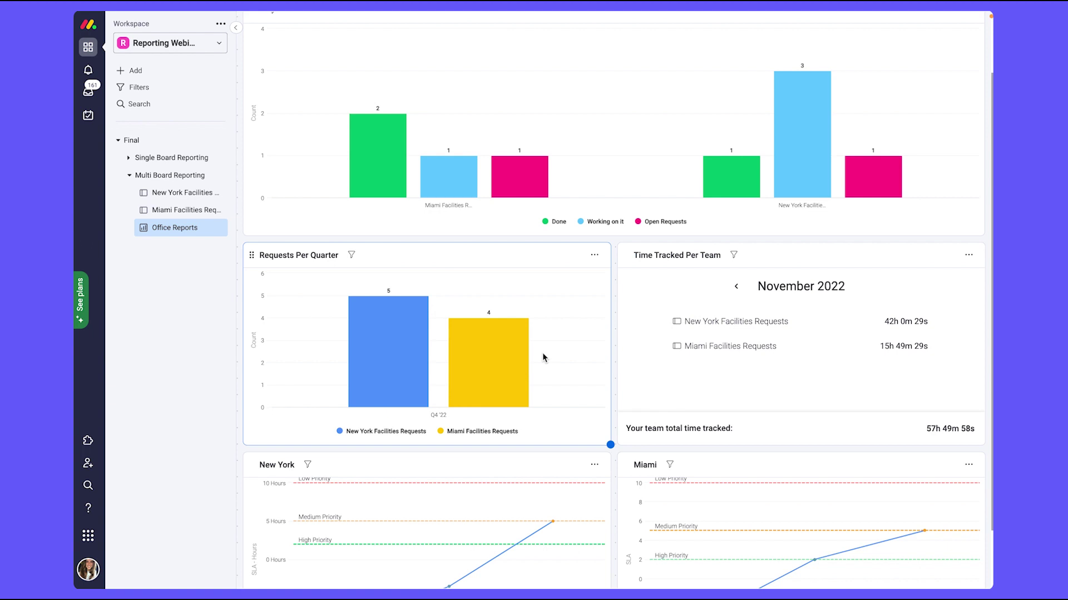
{"action": "mouse_move", "coordinate": [388, 362]}
{"action": "left_click", "coordinate": [175, 196]}
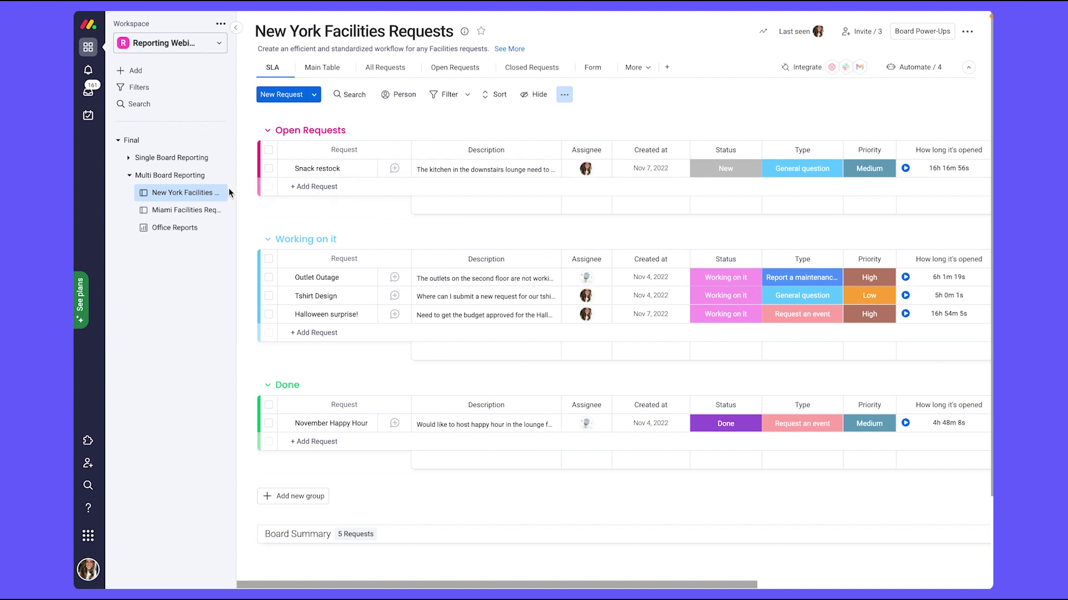
{"action": "left_click", "coordinate": [175, 229]}
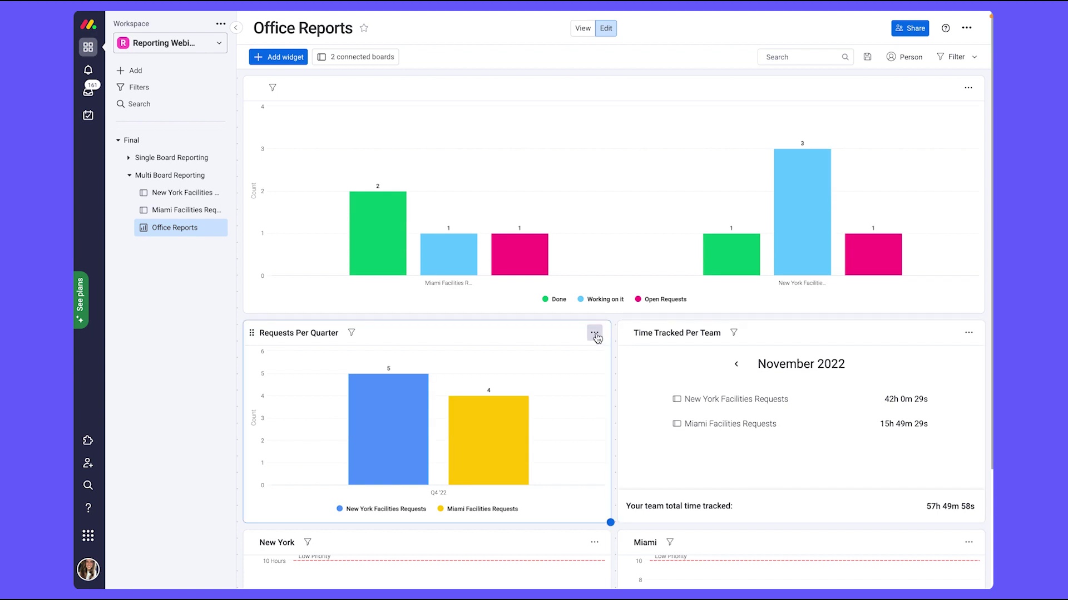
- Open the Requests Per Quarter settings, keep X axis grouping by Quarter, and expand Stack By
{"action": "left_click", "coordinate": [594, 335]}
{"action": "left_click", "coordinate": [606, 373]}
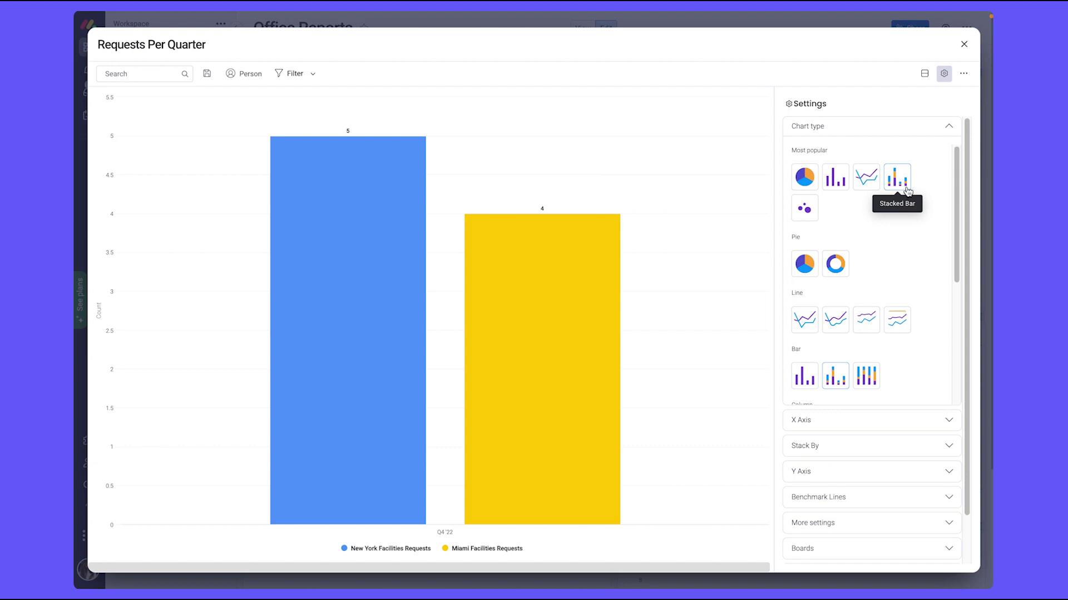
{"action": "left_click", "coordinate": [900, 421]}
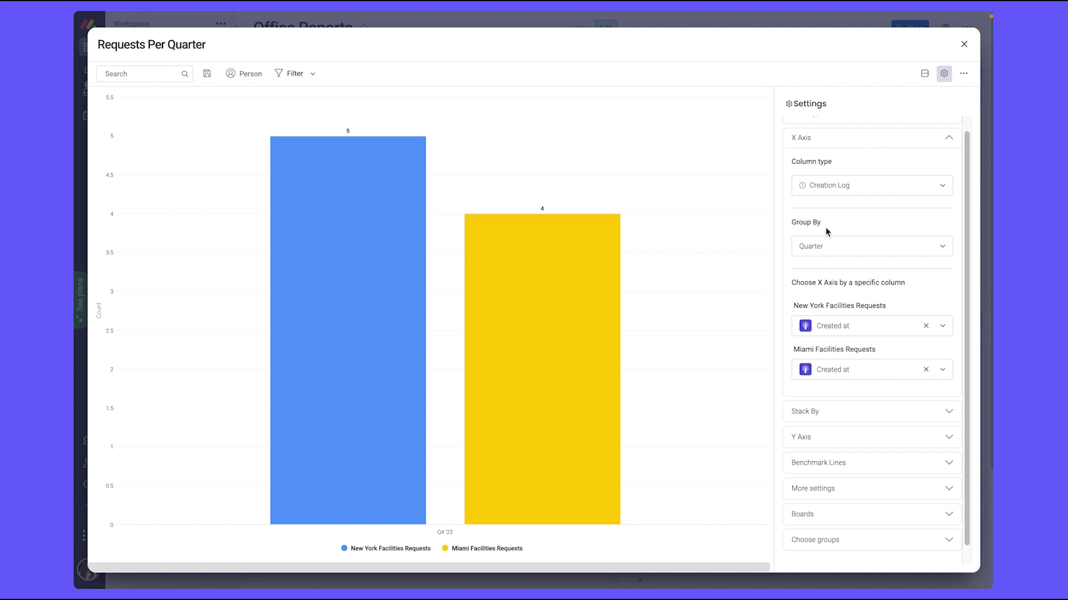
{"action": "left_click", "coordinate": [838, 253]}
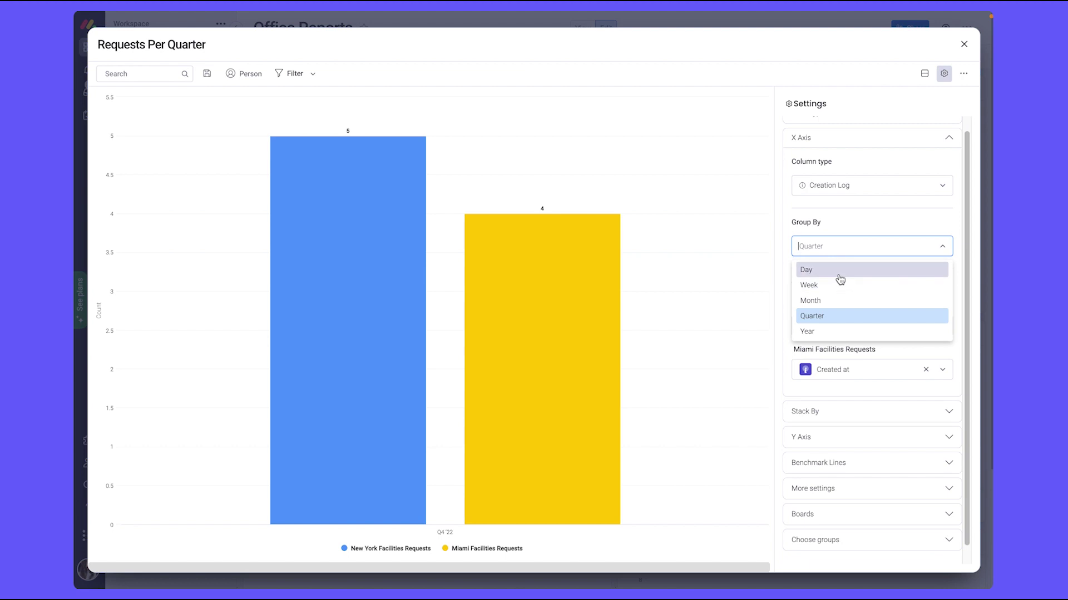
{"action": "left_click", "coordinate": [883, 223]}
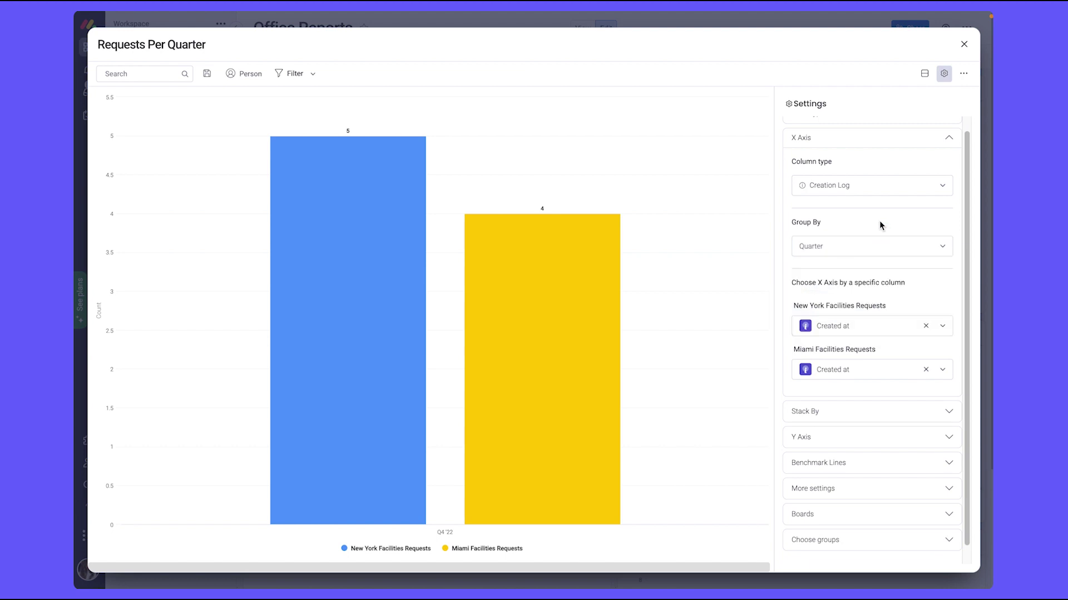
{"action": "left_click", "coordinate": [883, 418]}
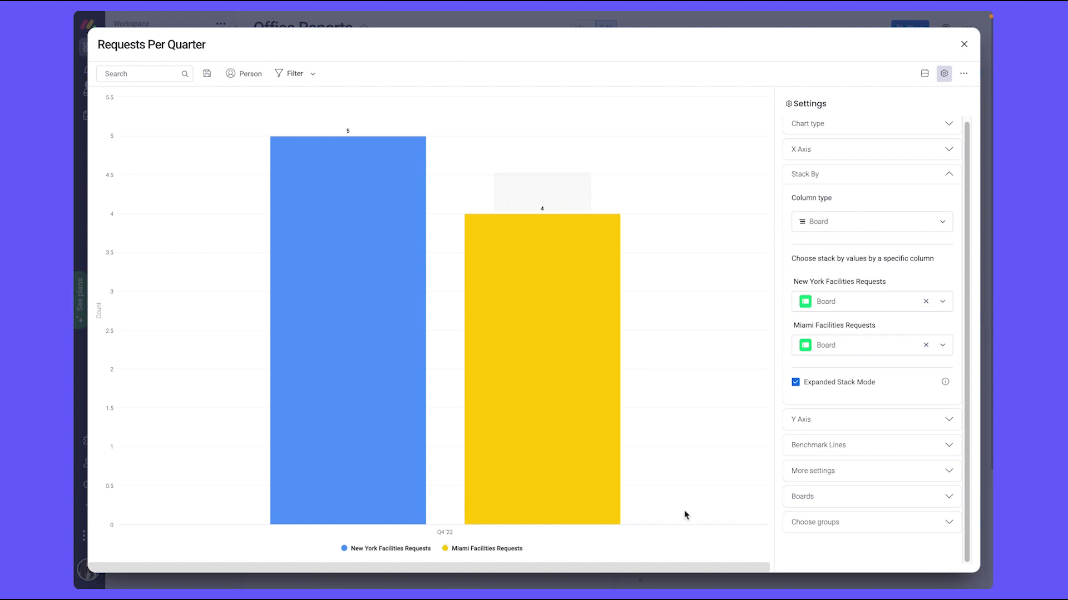
- Toggle Expanded Stack Mode off and on again, check the Y axis, and close the settings
{"action": "left_click", "coordinate": [795, 382]}
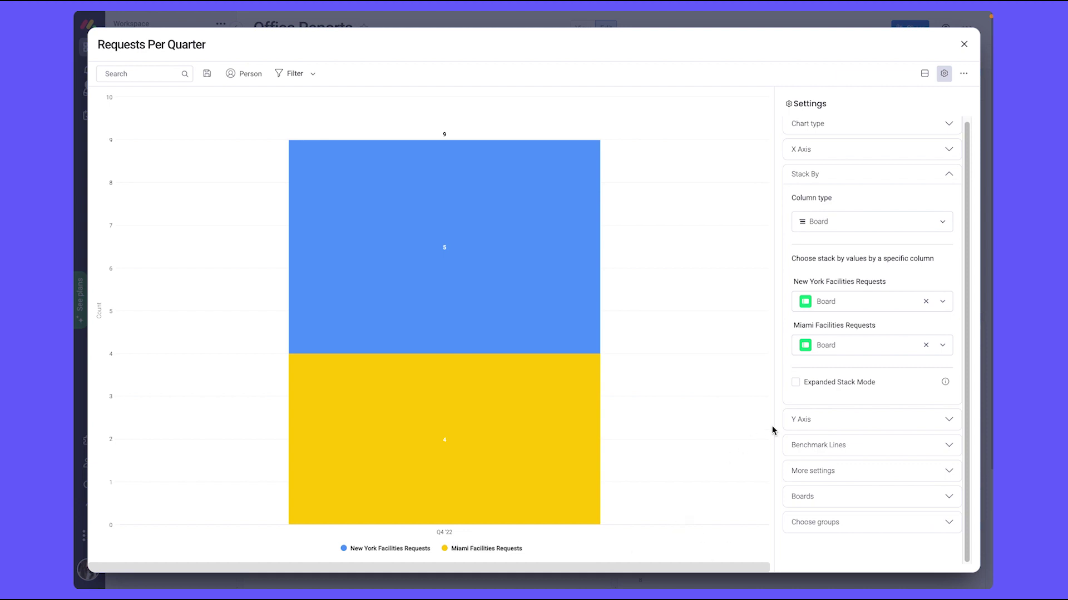
{"action": "left_click", "coordinate": [796, 383]}
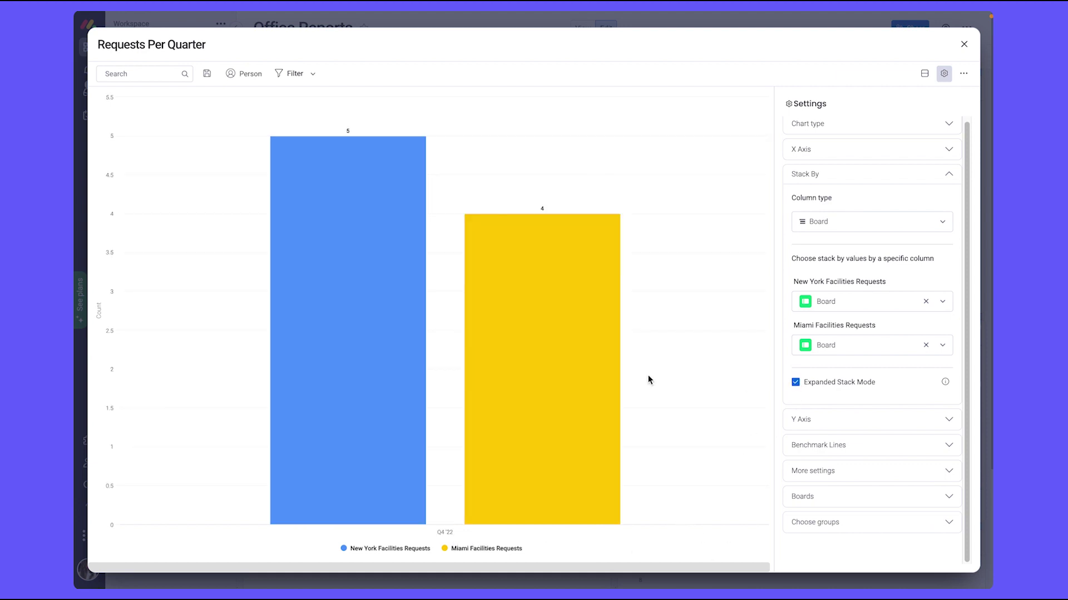
{"action": "left_click", "coordinate": [823, 421]}
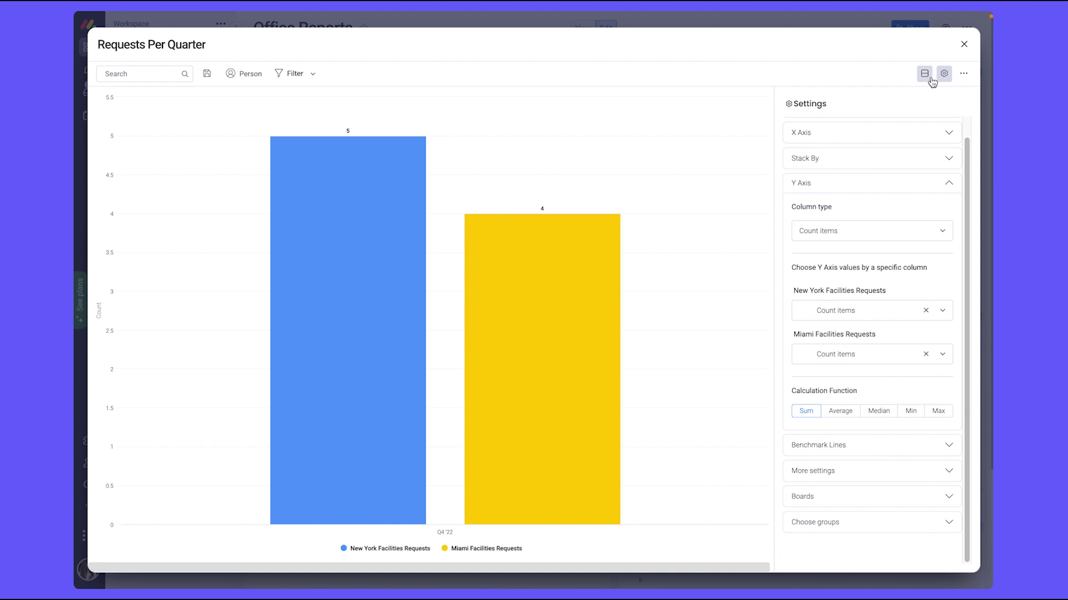
{"action": "left_click", "coordinate": [964, 43]}
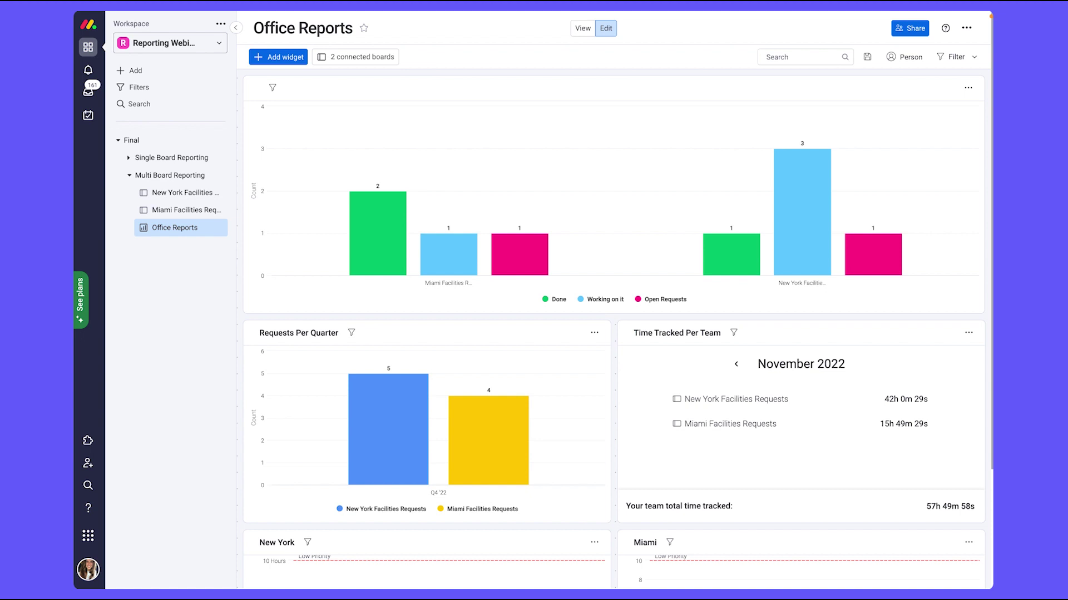
- On the New York Facilities Requests board, review the timer-on-item-created automation, then close Automations
{"action": "left_click", "coordinate": [153, 194]}
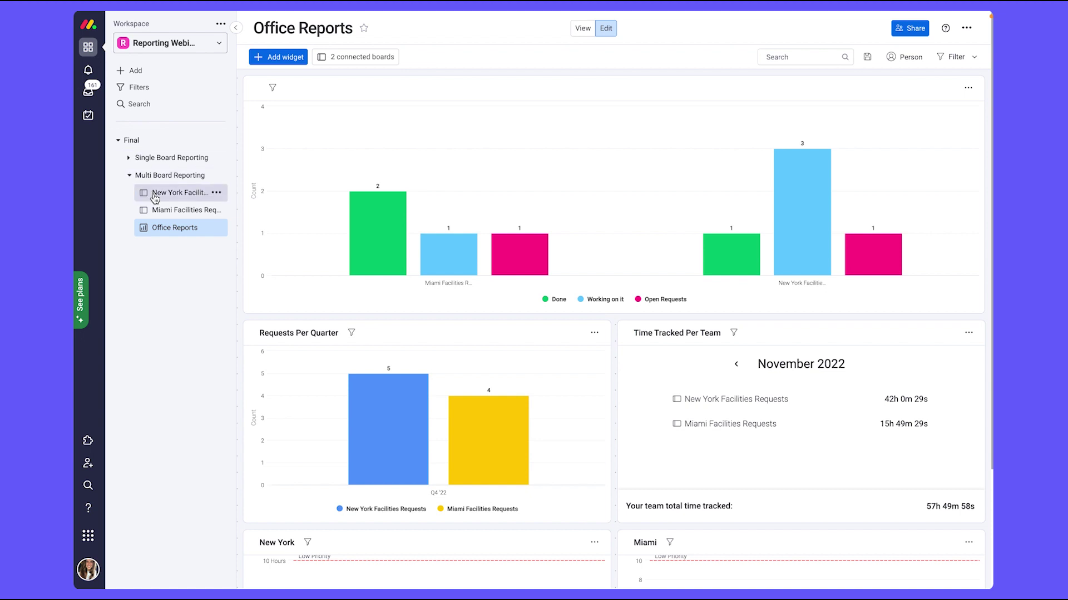
{"action": "scroll", "coordinate": [517, 233], "scroll_direction": "right", "scroll_amount": 5}
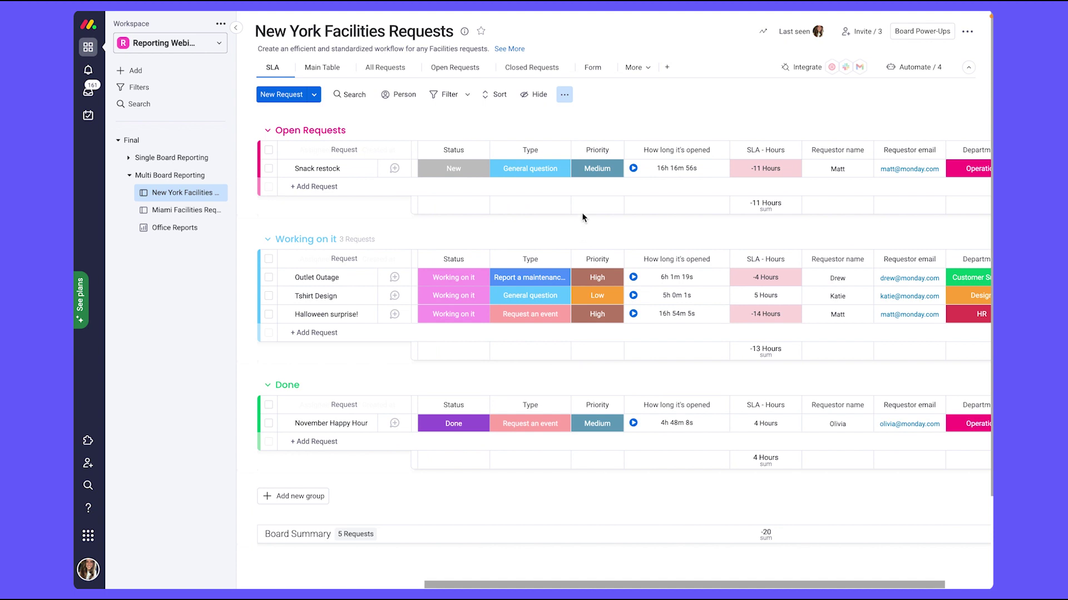
{"action": "left_click", "coordinate": [914, 67]}
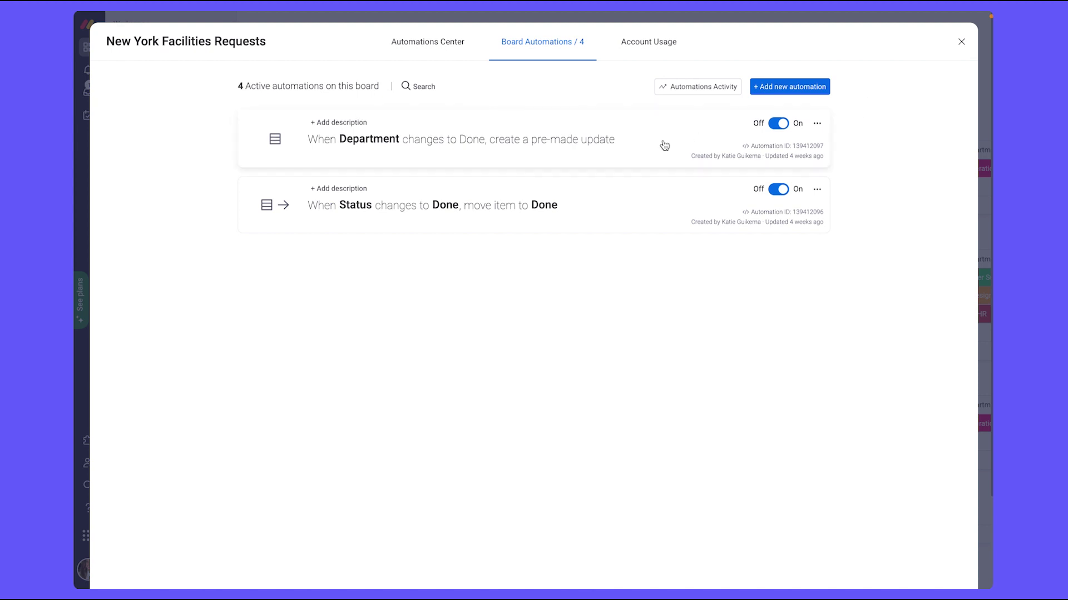
{"action": "left_click", "coordinate": [550, 49]}
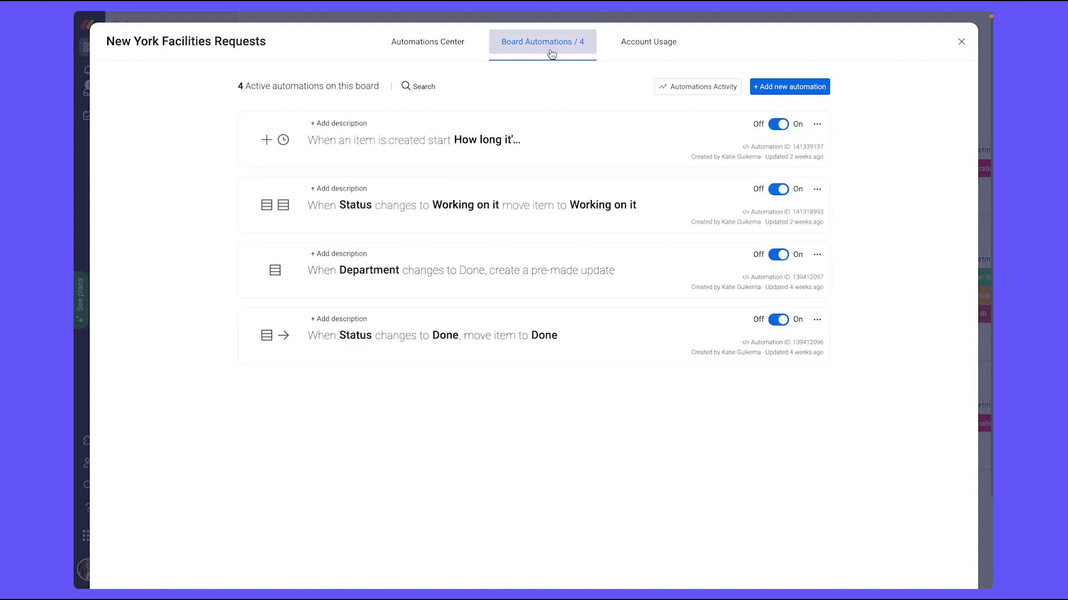
{"action": "left_click", "coordinate": [483, 154]}
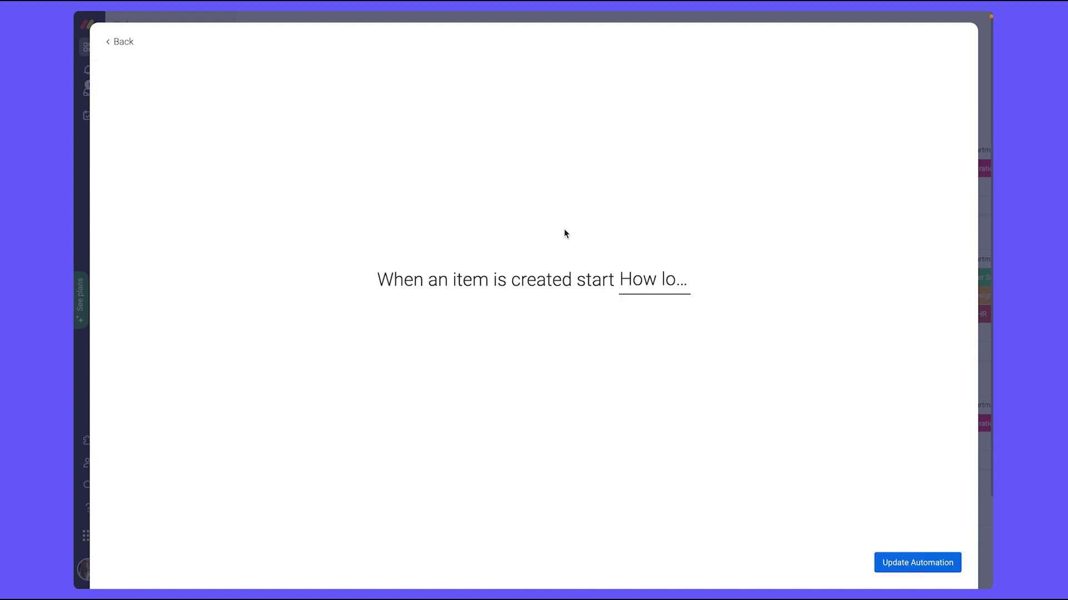
{"action": "left_click", "coordinate": [117, 42]}
{"action": "key", "text": "Escape"}
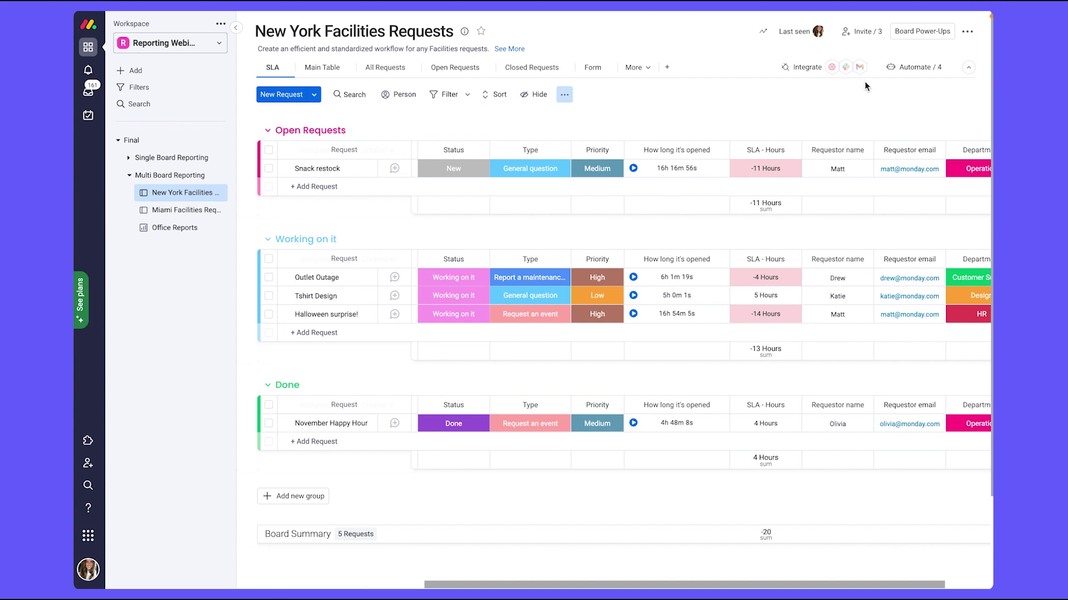
- Open the Time Tracked Per Team widget's settings on the Office Reports dashboard
{"action": "left_click", "coordinate": [177, 228]}
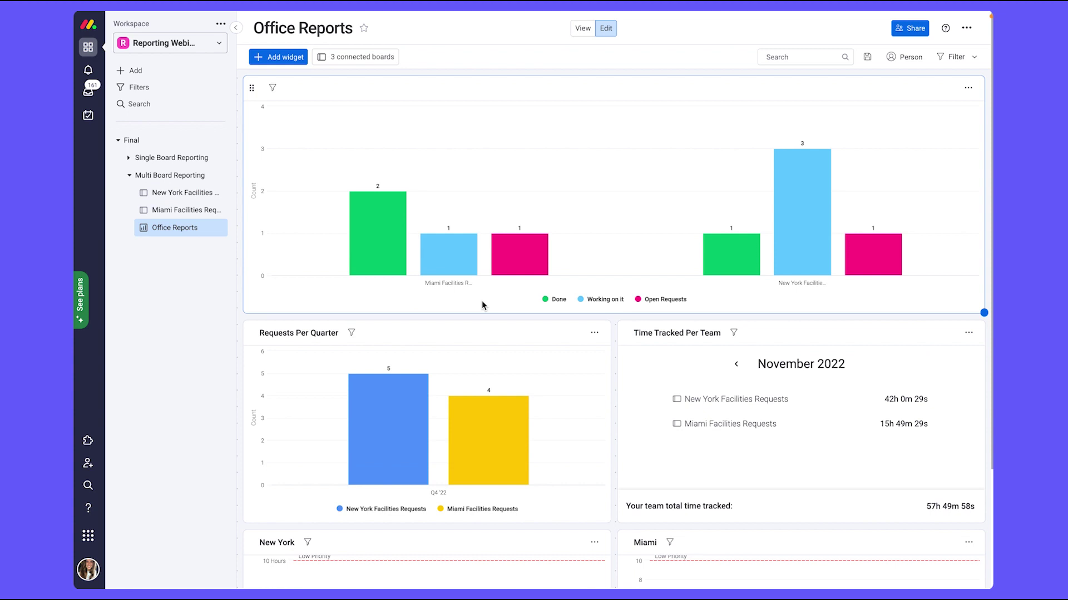
{"action": "left_click", "coordinate": [968, 333]}
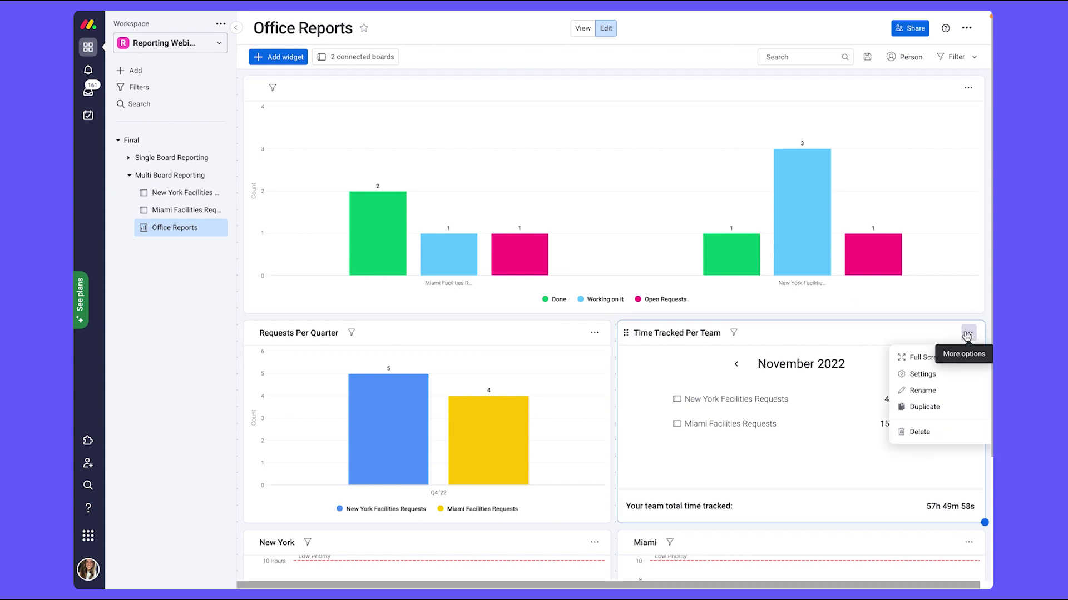
{"action": "left_click", "coordinate": [930, 372]}
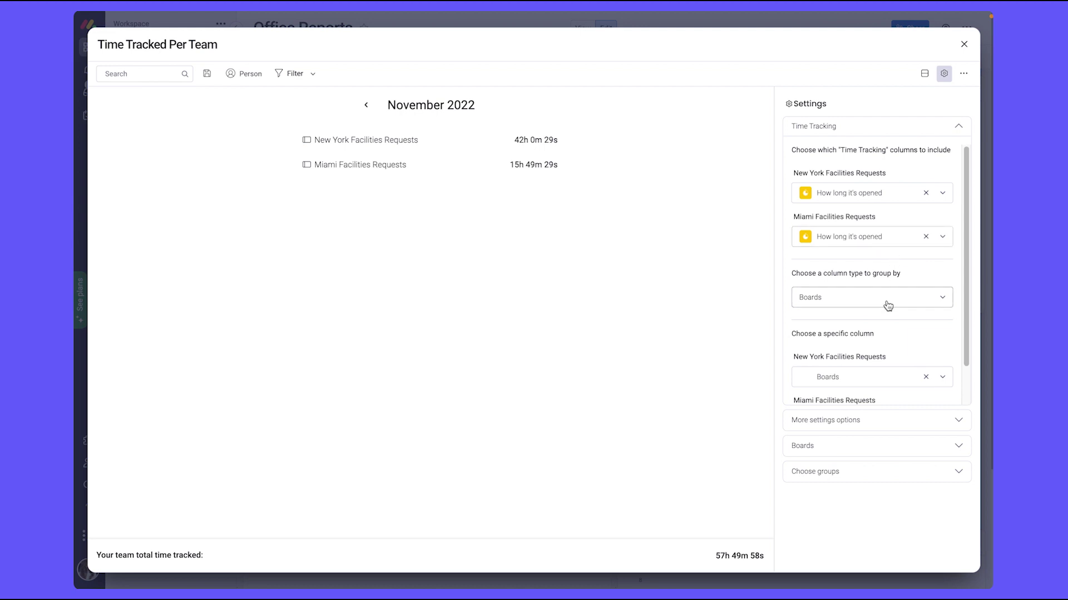
{"action": "scroll", "coordinate": [882, 311], "scroll_direction": "down", "scroll_amount": 1}
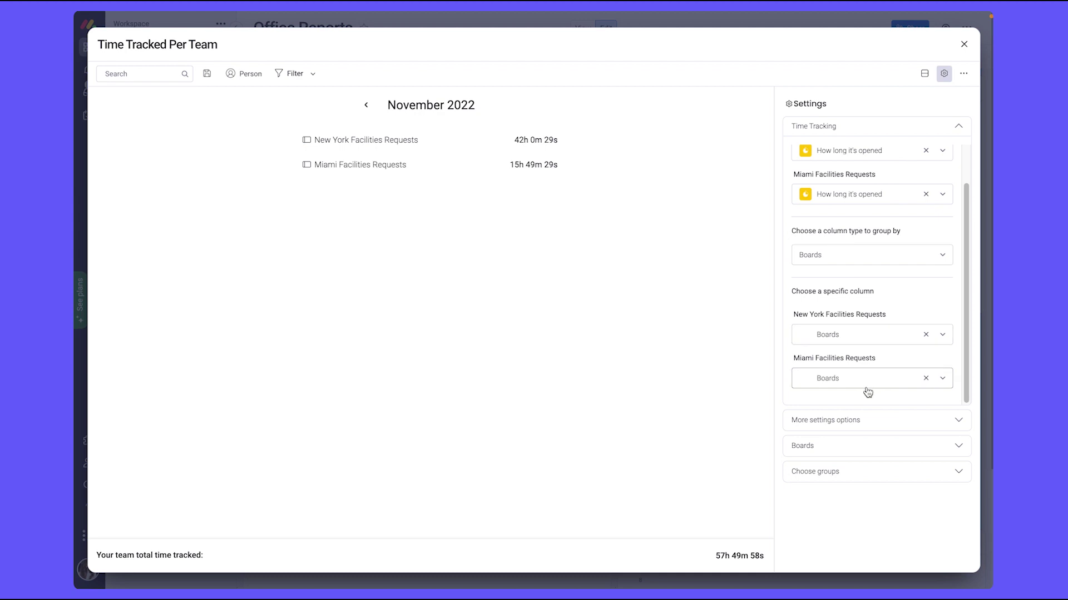
- Keep the Months timeframe and clear the 80-hour alert threshold
{"action": "left_click", "coordinate": [872, 419]}
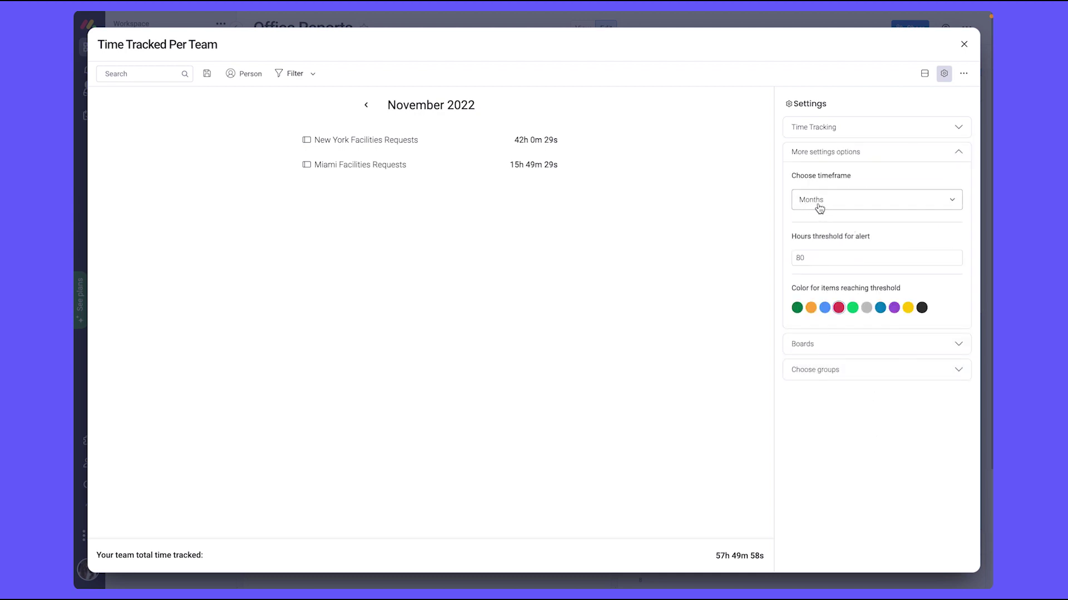
{"action": "left_click", "coordinate": [844, 209]}
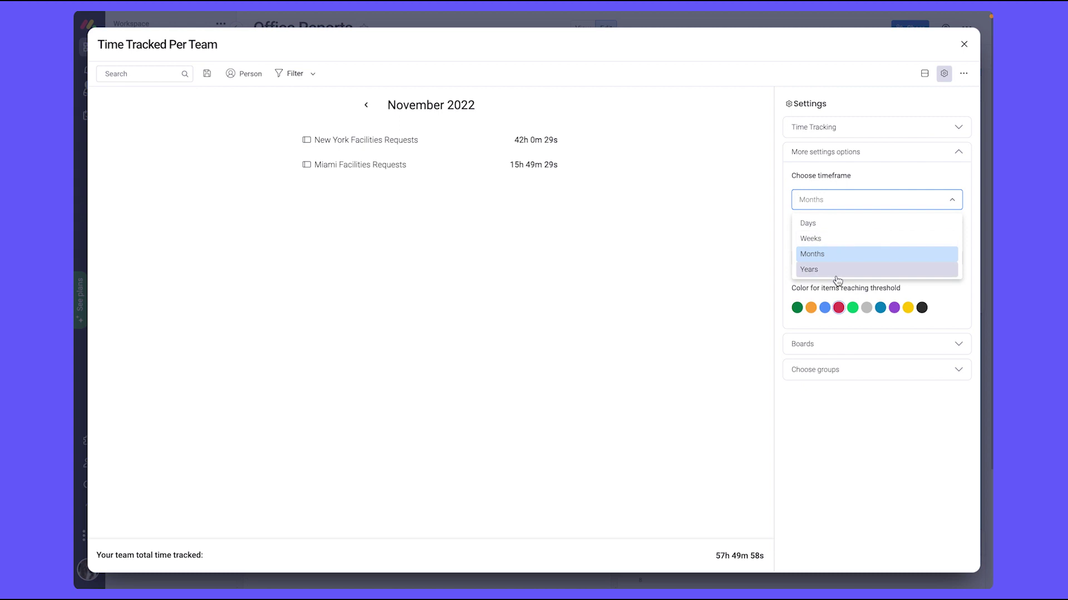
{"action": "left_click", "coordinate": [952, 201]}
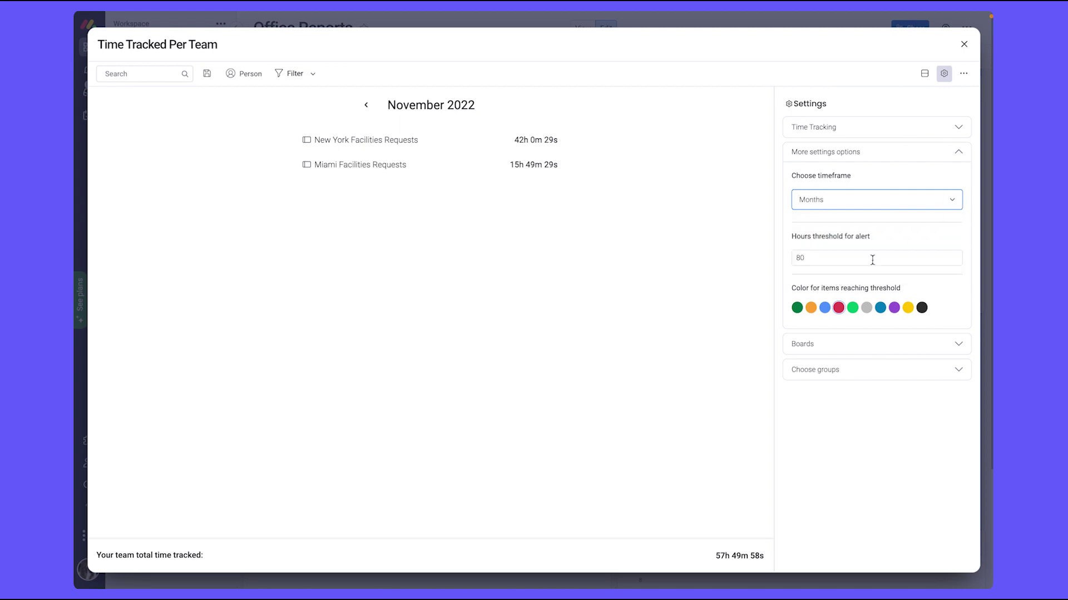
{"action": "left_click", "coordinate": [817, 258]}
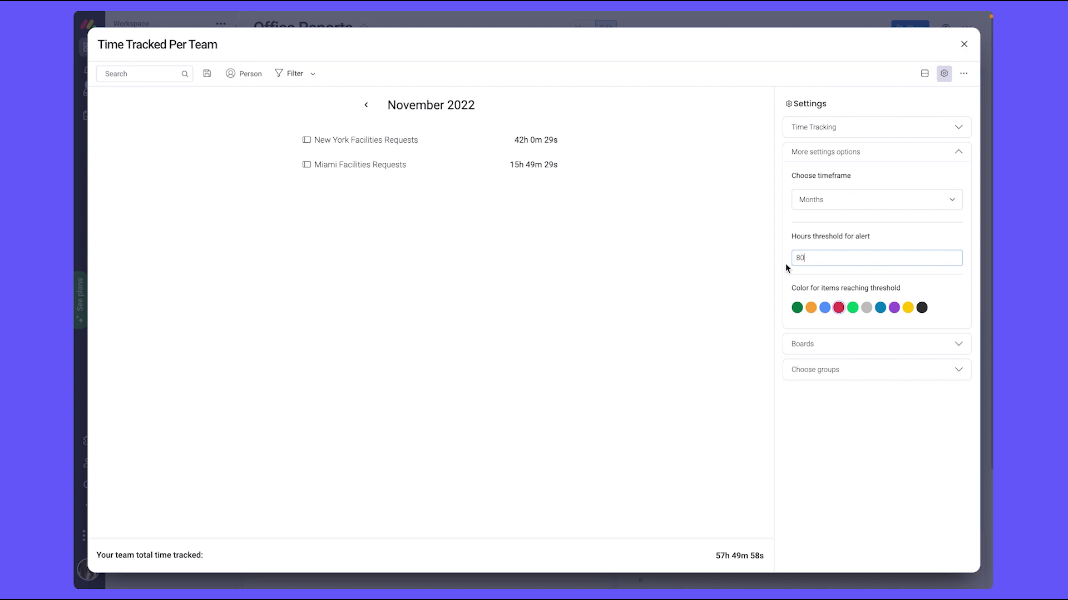
{"action": "key", "text": "BackSpace"}
{"action": "left_click", "coordinate": [867, 241]}
- Close the widget settings and scroll down to the New York and Miami SLA line charts
{"action": "left_click", "coordinate": [964, 45]}
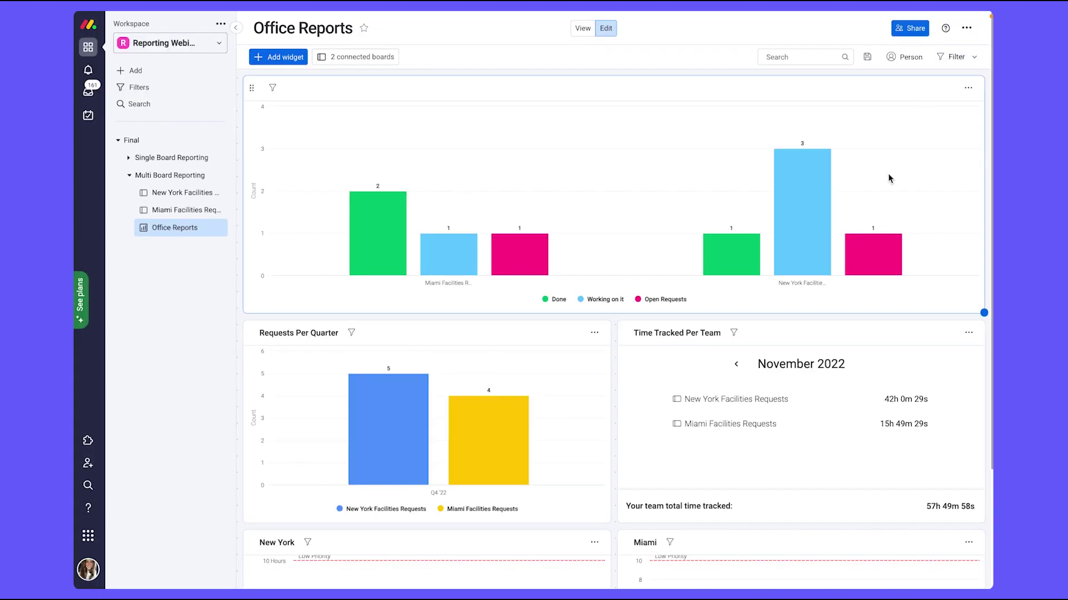
{"action": "scroll", "coordinate": [773, 448], "scroll_direction": "down", "scroll_amount": 3}
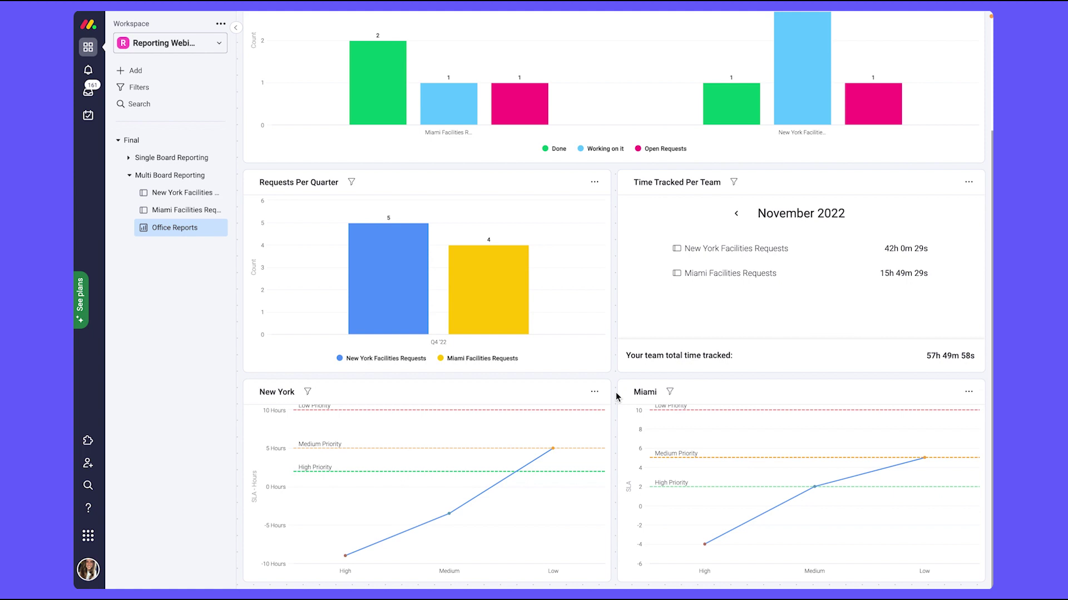
{"action": "mouse_move", "coordinate": [582, 411]}
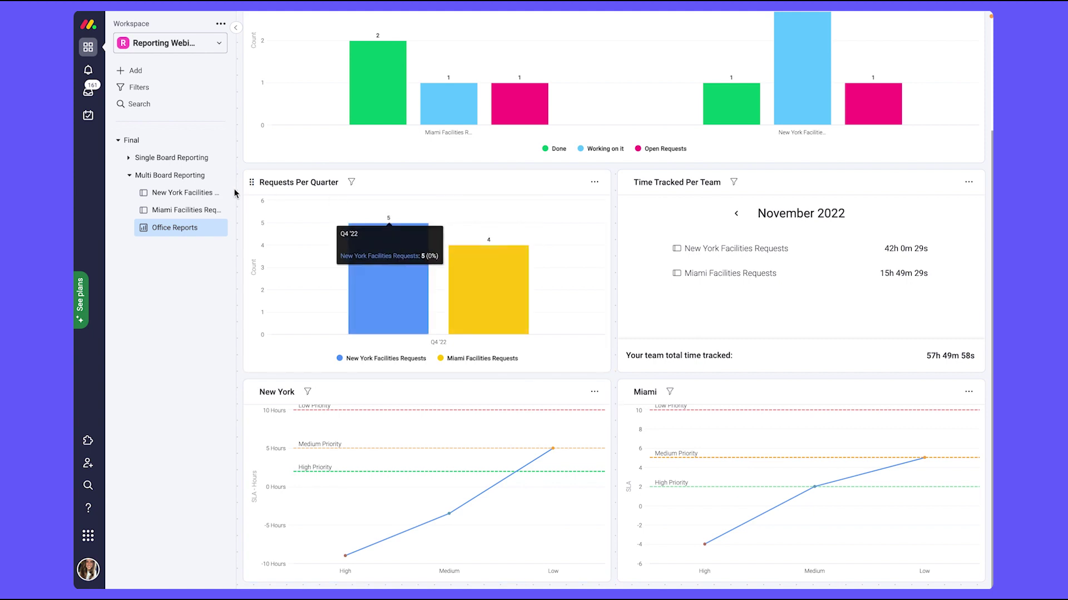
- Open the New York Facilities Requests board and scroll right to its SLA - Hours column
{"action": "left_click", "coordinate": [198, 199]}
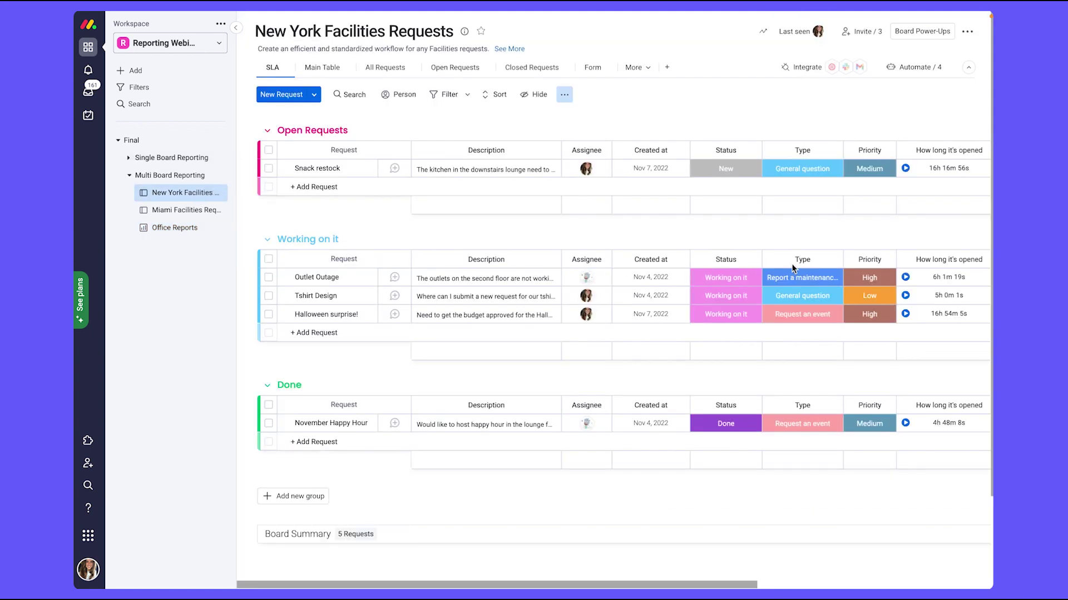
{"action": "scroll", "coordinate": [784, 262], "scroll_direction": "right", "scroll_amount": 5}
{"action": "scroll", "coordinate": [793, 268], "scroll_direction": "right", "scroll_amount": 3}
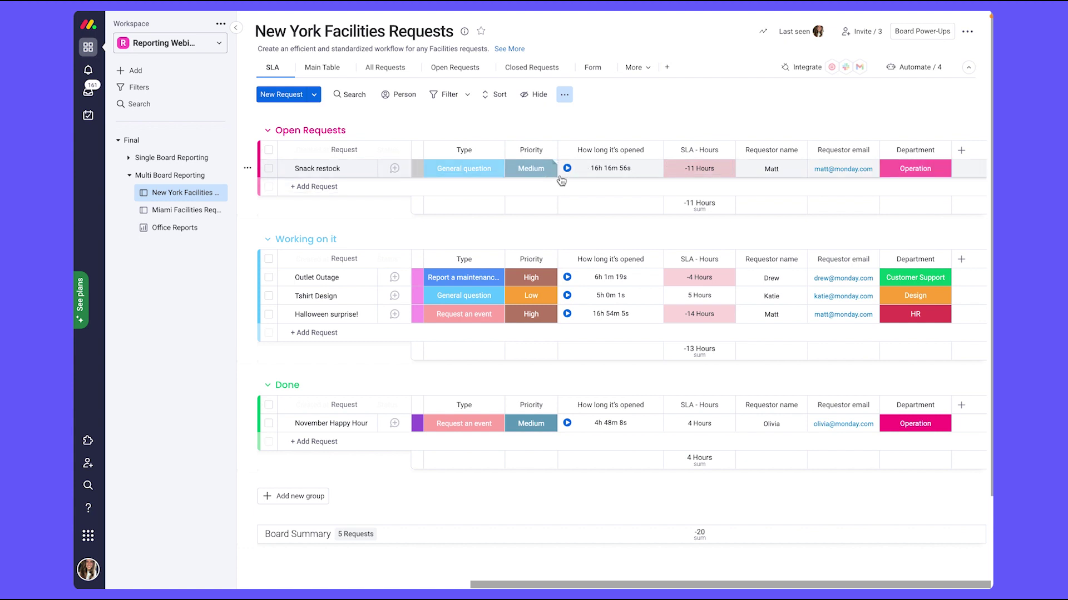
{"action": "left_click", "coordinate": [719, 171]}
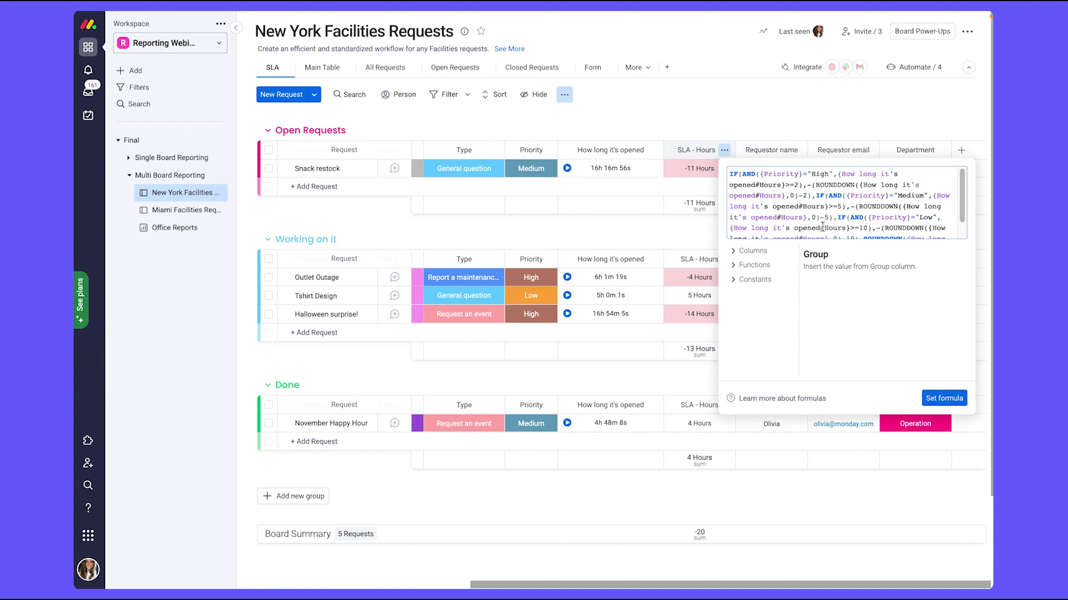
{"action": "scroll", "coordinate": [822, 228], "scroll_direction": "down", "scroll_amount": 2}
{"action": "scroll", "coordinate": [822, 228], "scroll_direction": "up", "scroll_amount": 3}
{"action": "left_click", "coordinate": [822, 120]}
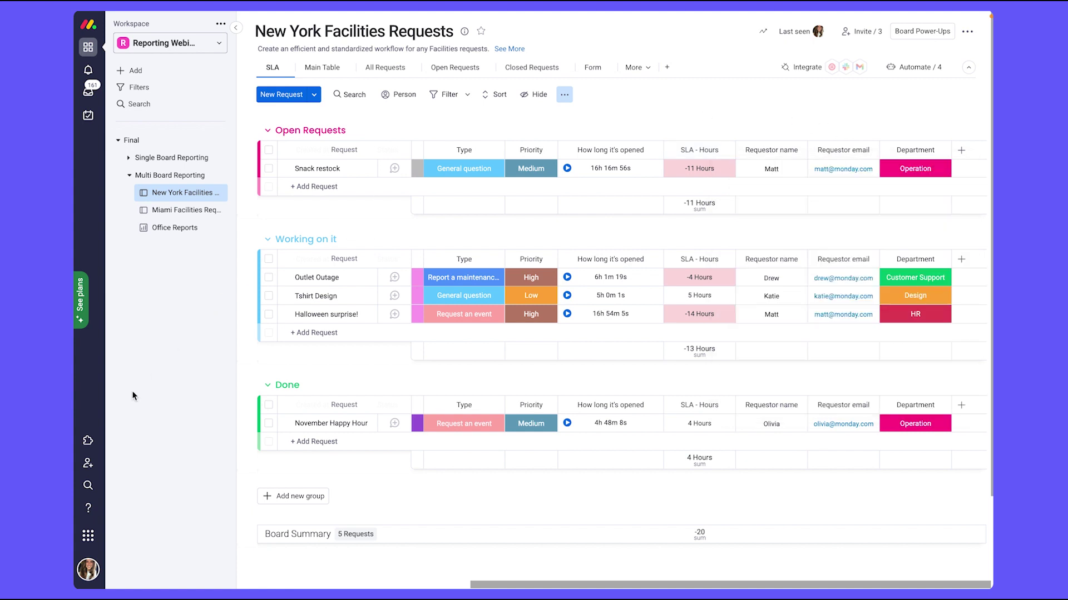
{"action": "left_click", "coordinate": [88, 511]}
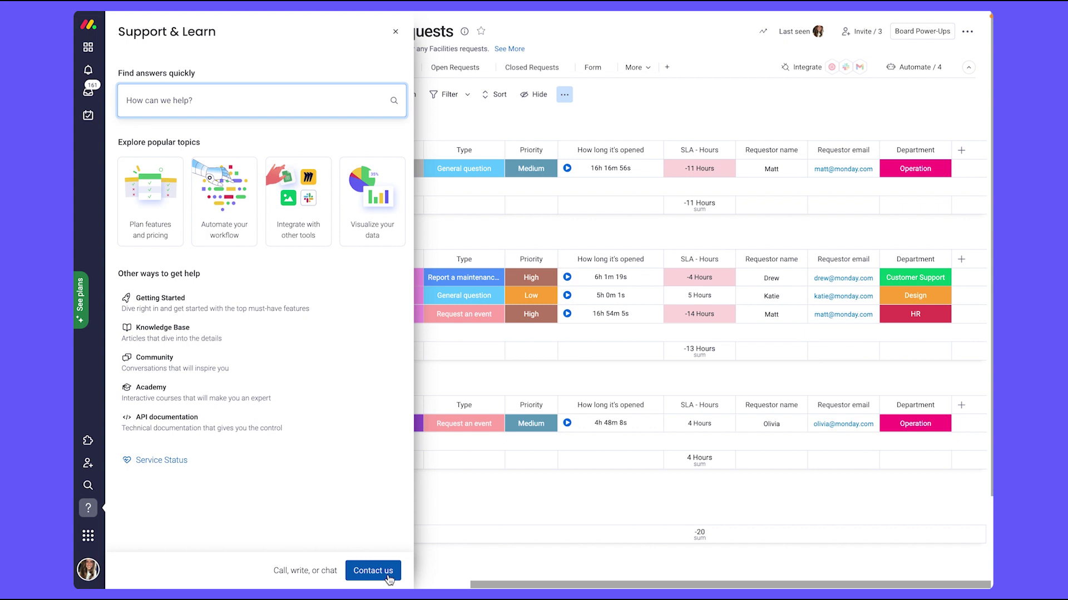
{"action": "left_click", "coordinate": [395, 31]}
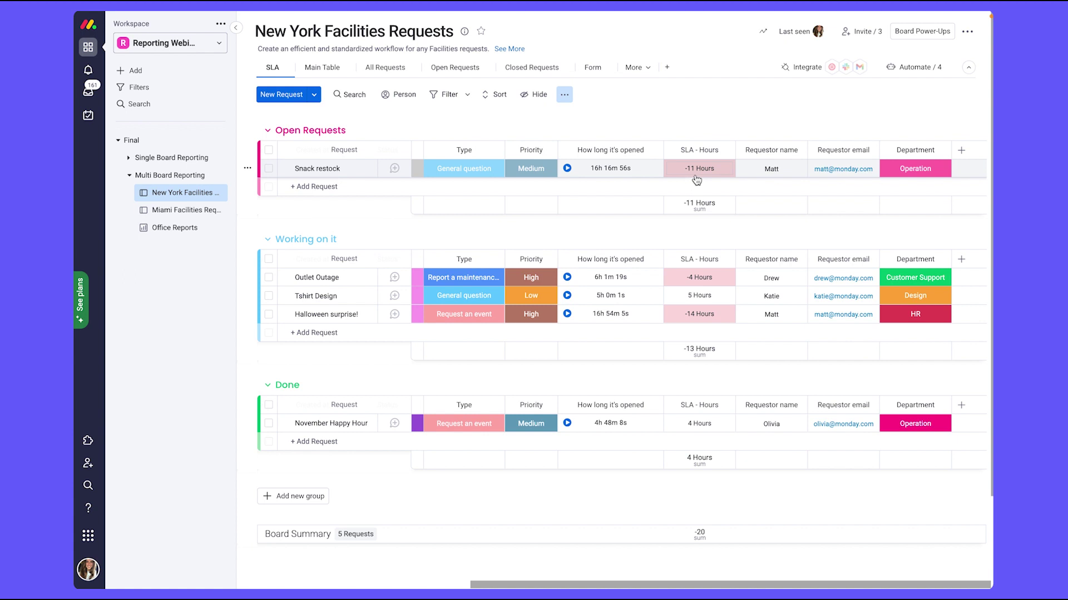
- Review the conditional coloring rule, keeping cell coloring for SLA - Hours values containing '-'
{"action": "left_click", "coordinate": [566, 96]}
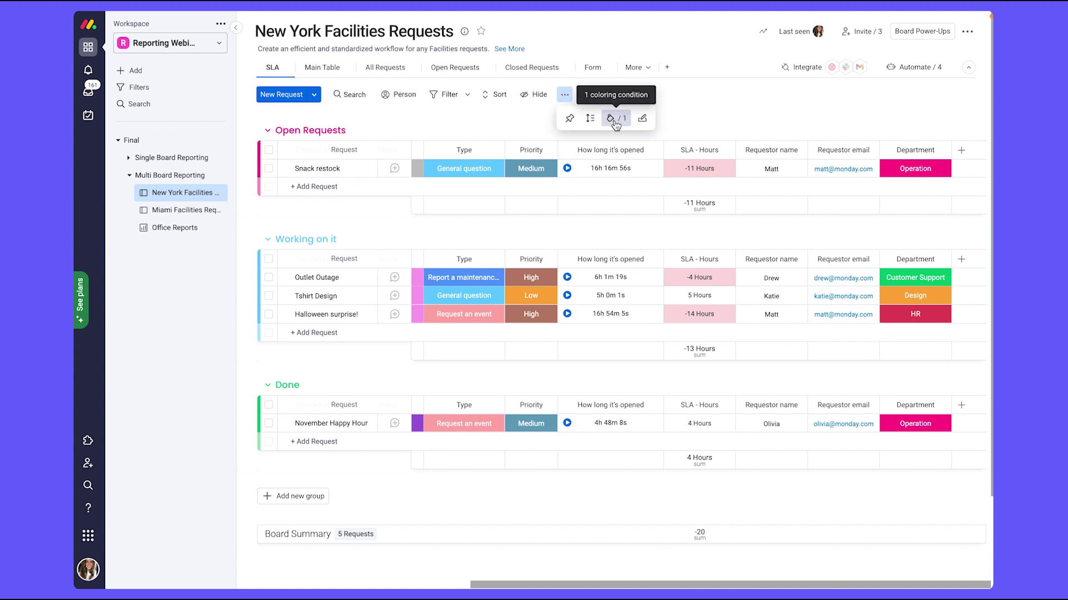
{"action": "left_click", "coordinate": [614, 120]}
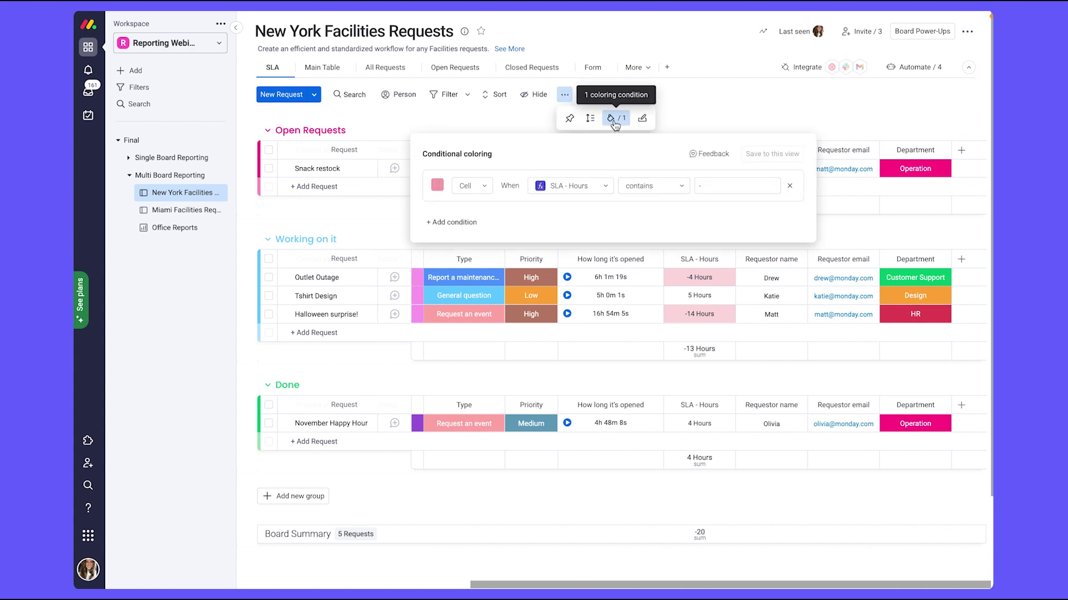
{"action": "left_click", "coordinate": [486, 189]}
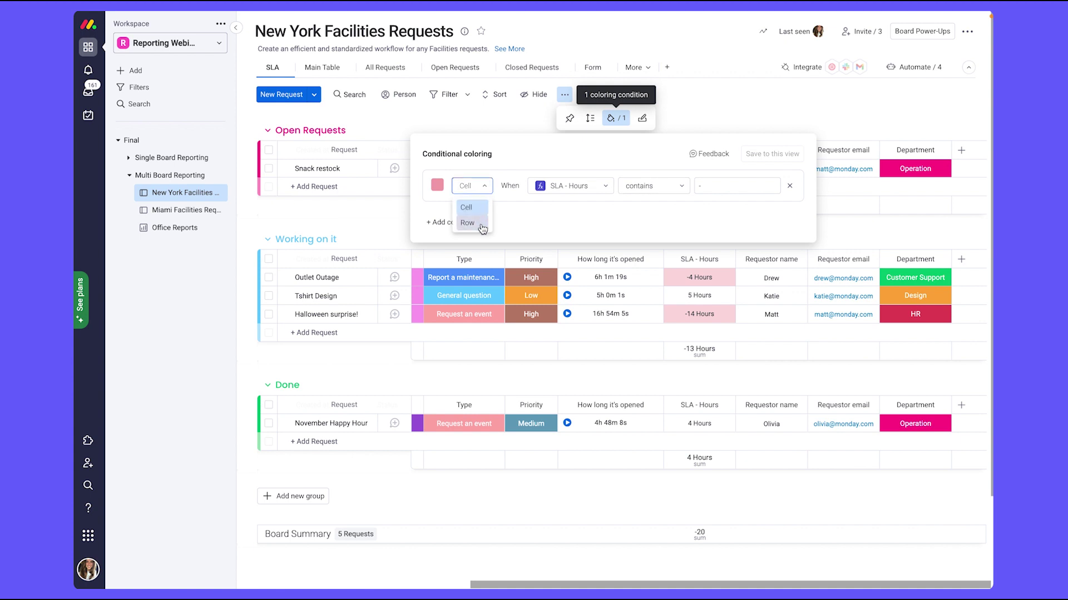
{"action": "left_click", "coordinate": [467, 223]}
{"action": "left_click", "coordinate": [486, 188]}
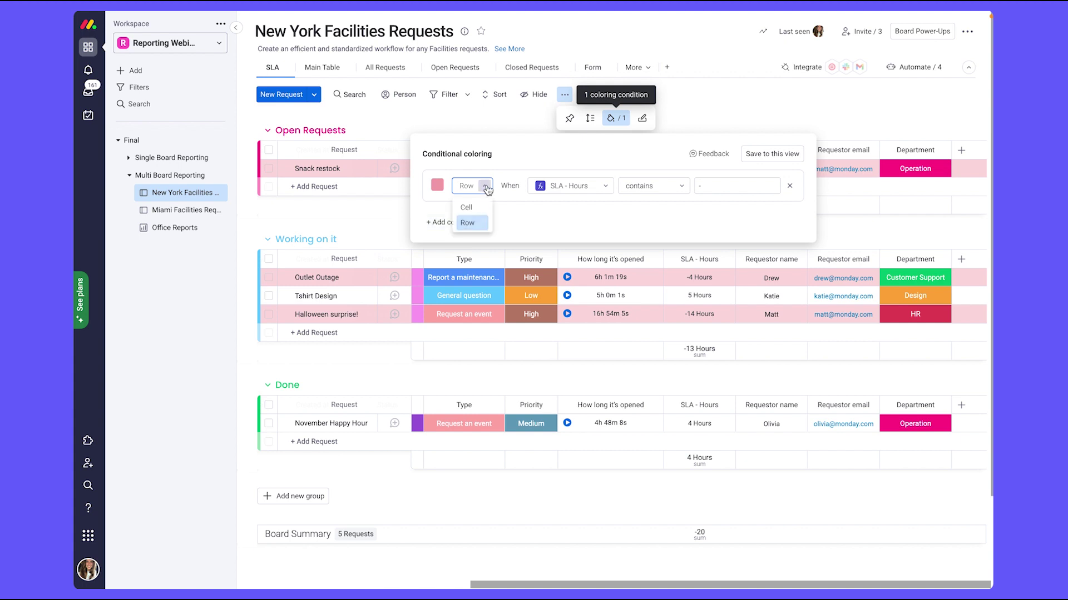
{"action": "left_click", "coordinate": [466, 207]}
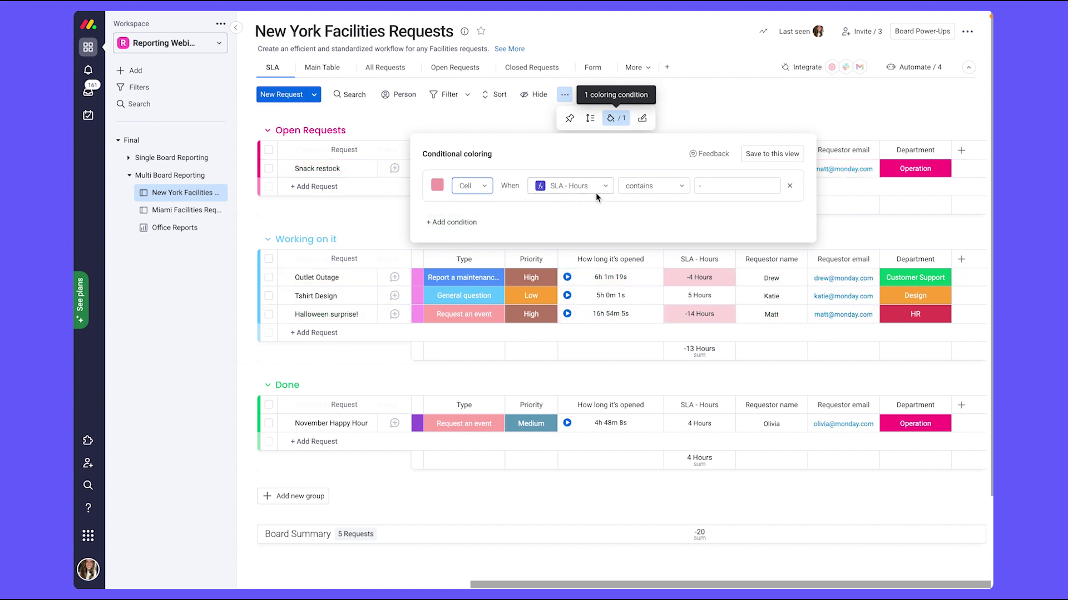
{"action": "left_click", "coordinate": [677, 187]}
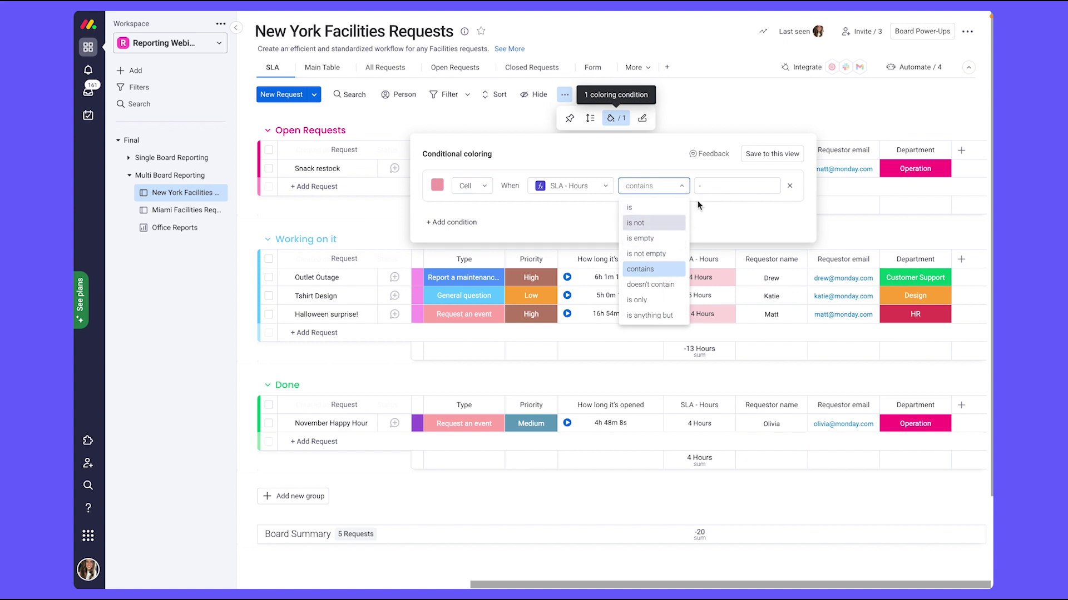
{"action": "left_click", "coordinate": [705, 188]}
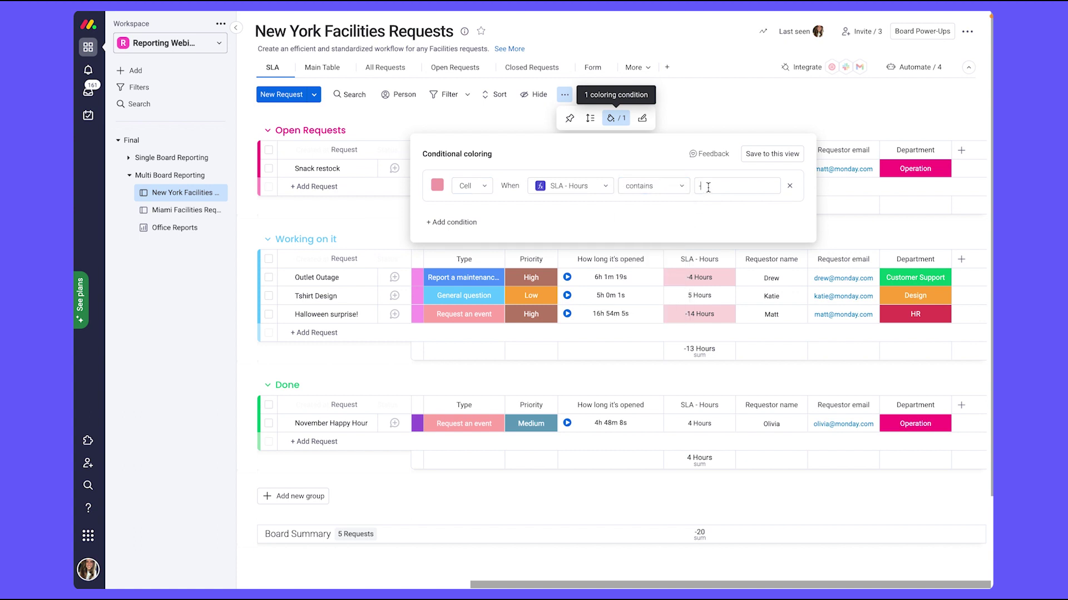
{"action": "left_click", "coordinate": [714, 129]}
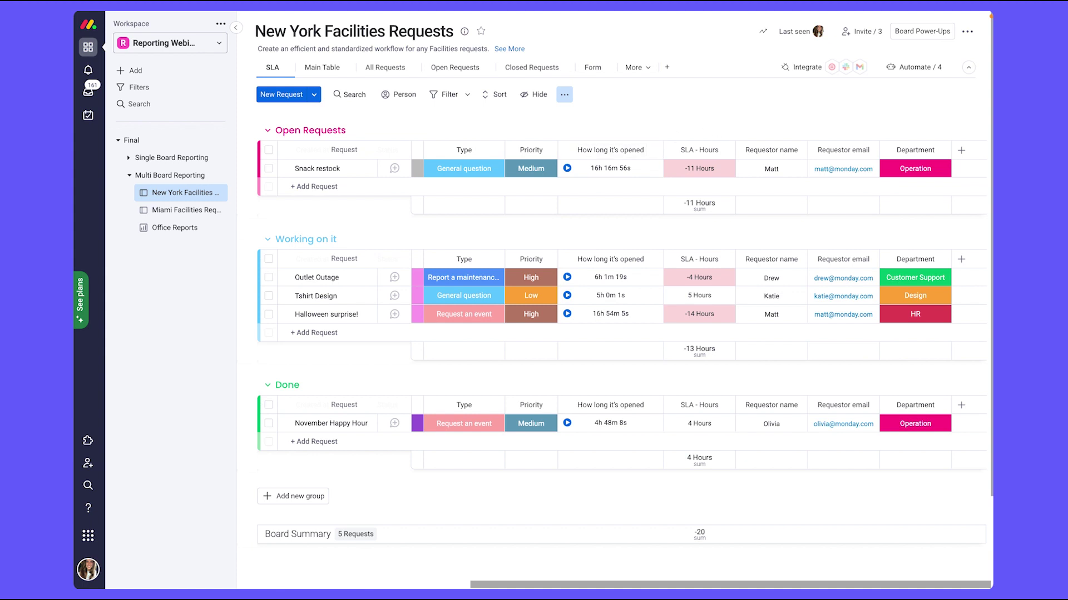
- On Office Reports, open the New York chart's X axis settings and check the Priority column
{"action": "left_click", "coordinate": [179, 237]}
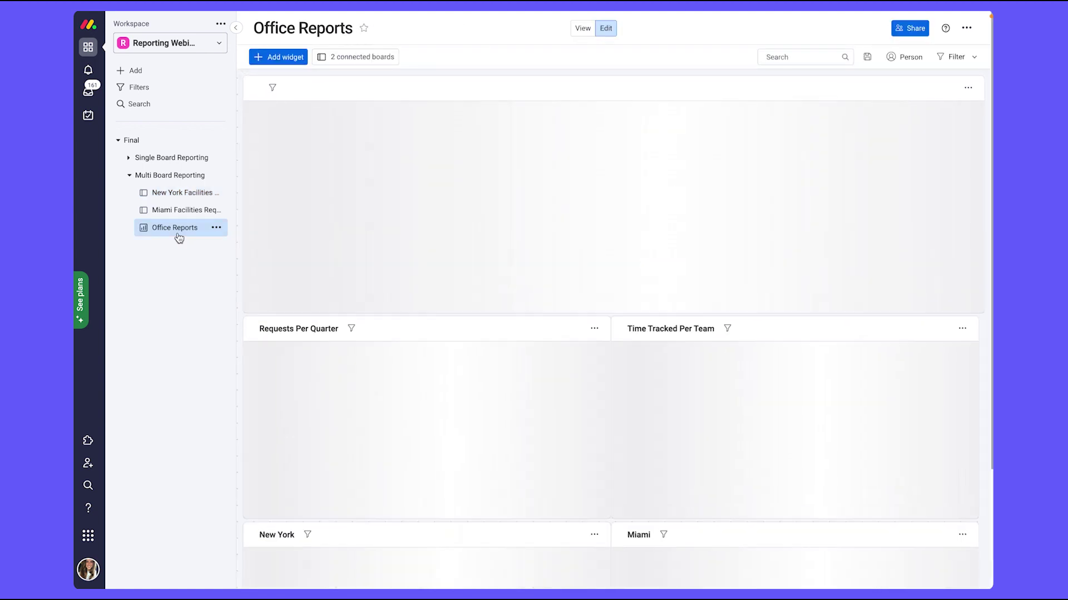
{"action": "scroll", "coordinate": [615, 387], "scroll_direction": "down", "scroll_amount": 3}
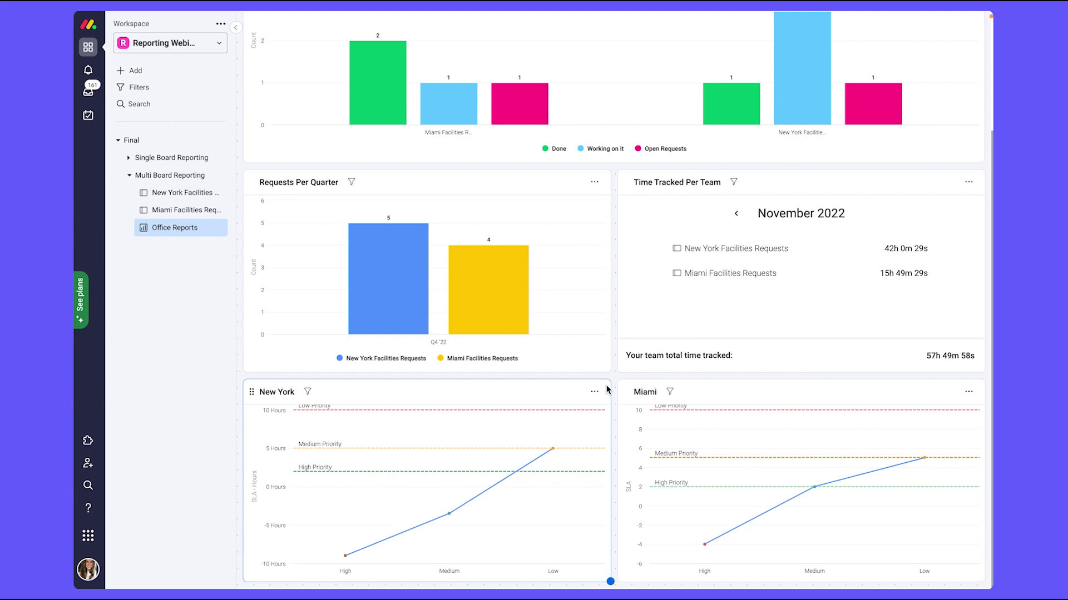
{"action": "left_click", "coordinate": [595, 391]}
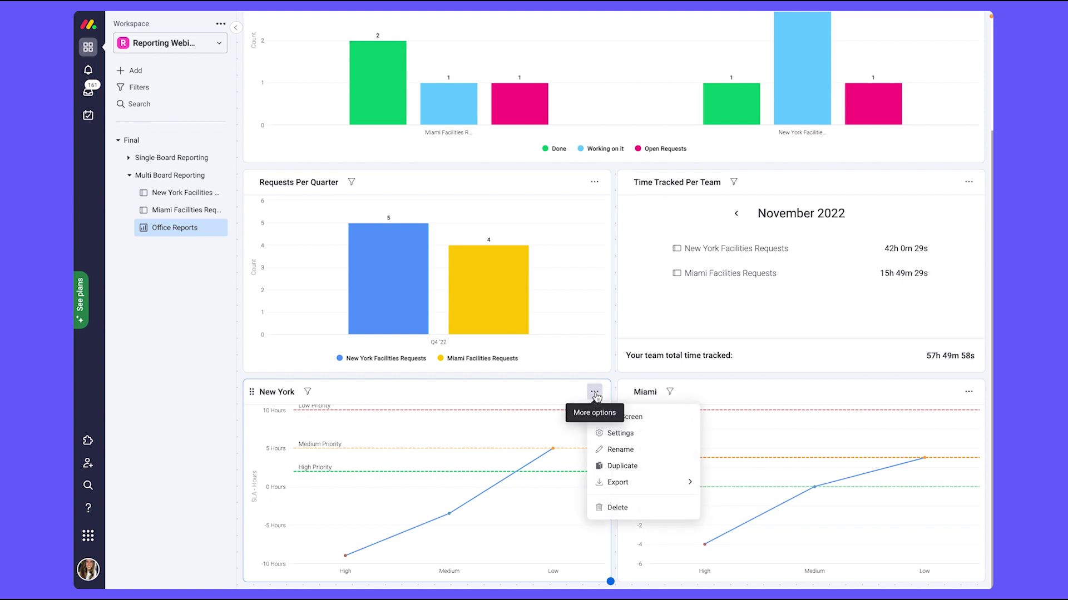
{"action": "left_click", "coordinate": [612, 436]}
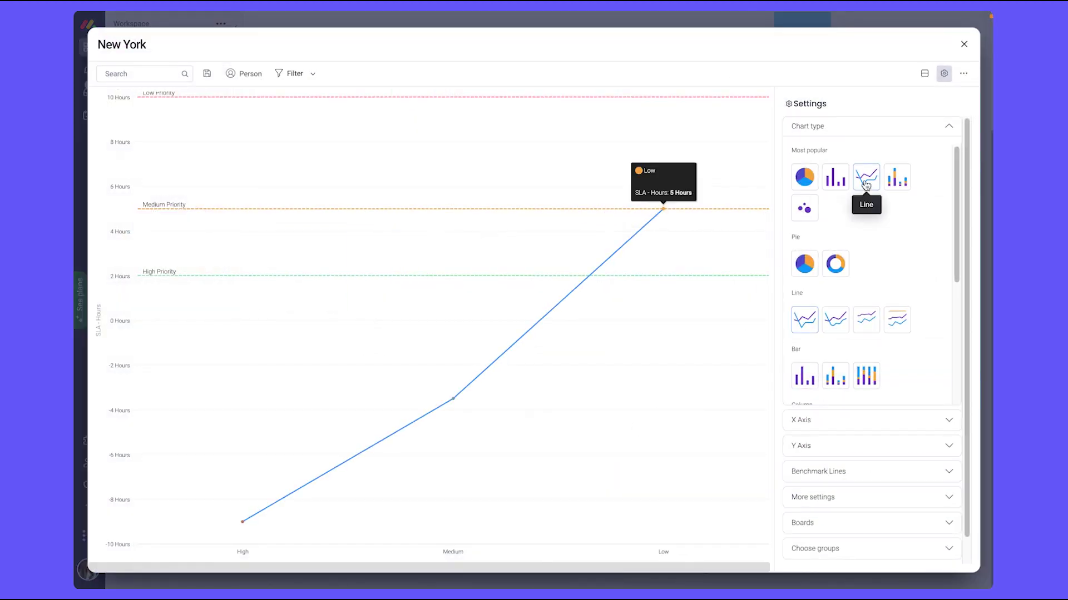
{"action": "scroll", "coordinate": [868, 214], "scroll_direction": "down", "scroll_amount": 1}
{"action": "scroll", "coordinate": [866, 212], "scroll_direction": "down", "scroll_amount": 1}
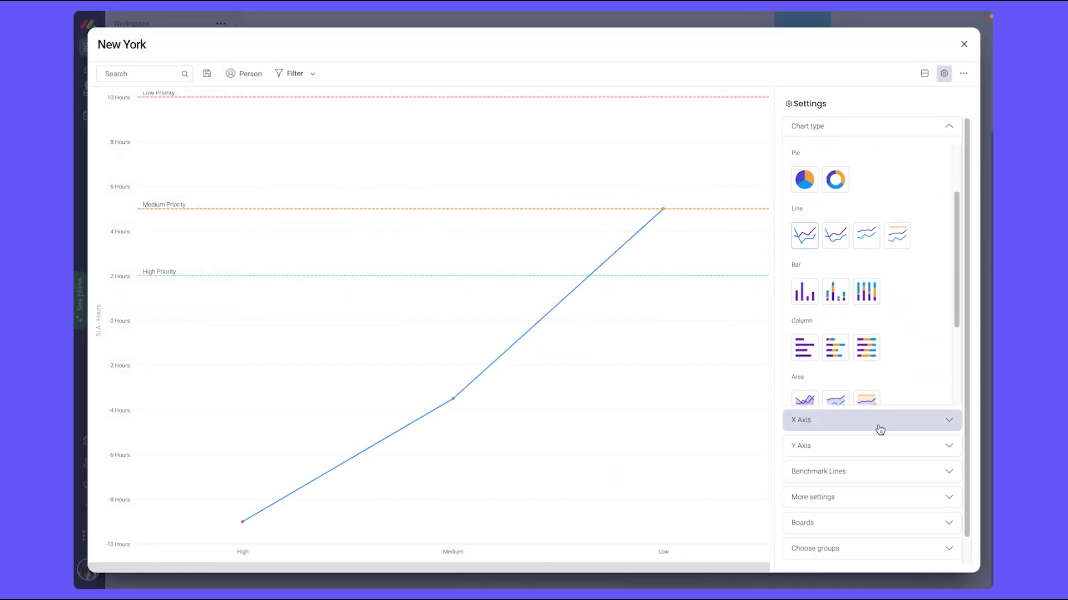
{"action": "left_click", "coordinate": [876, 424]}
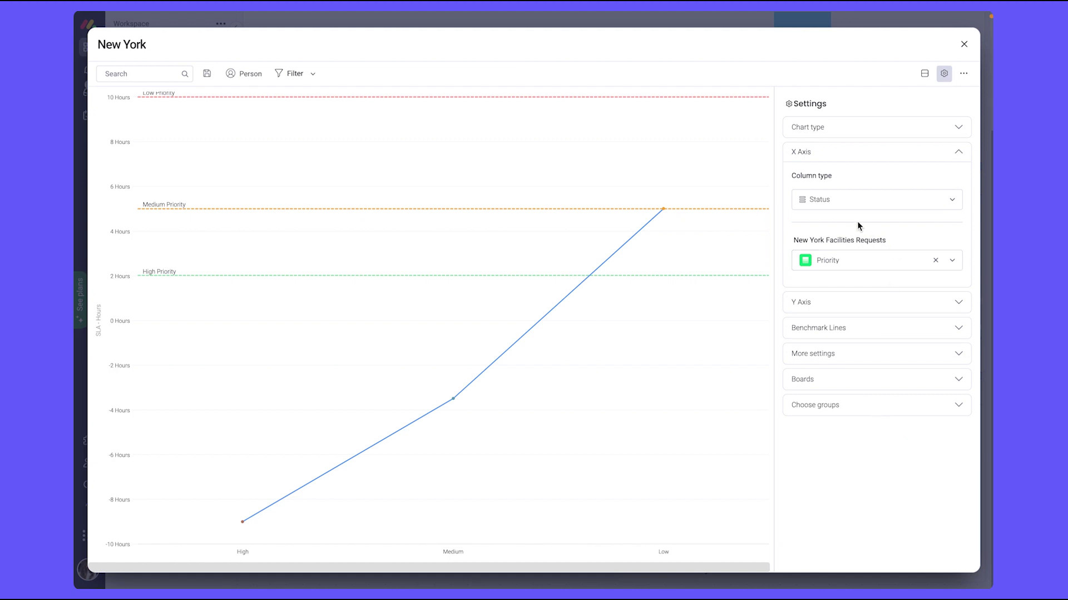
{"action": "left_click", "coordinate": [900, 267]}
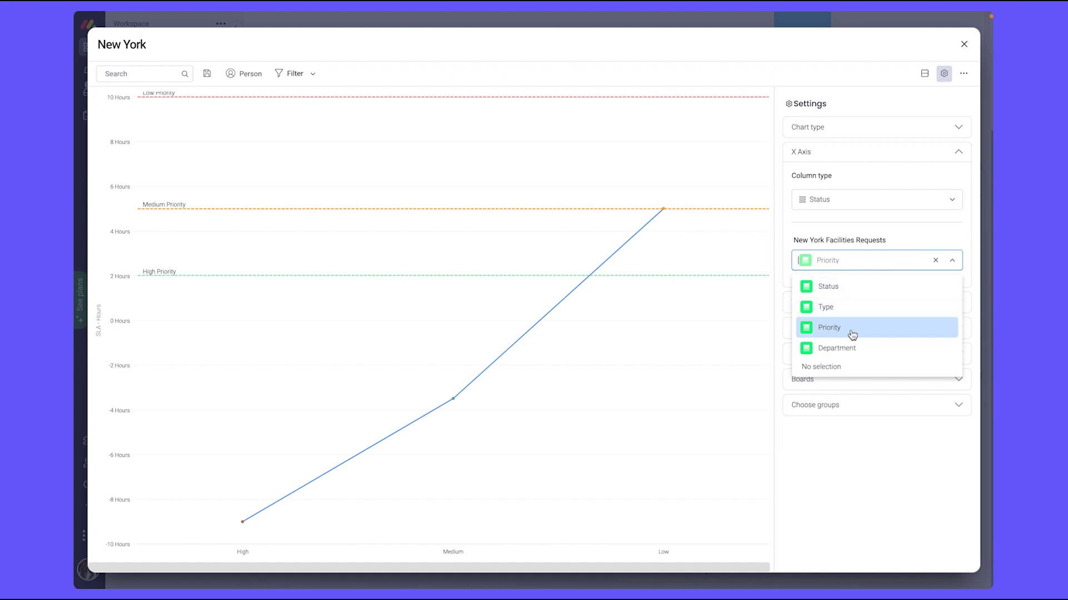
- Keep Priority on the X axis and show the Y axis plotting average SLA - Hours
{"action": "left_click", "coordinate": [954, 250]}
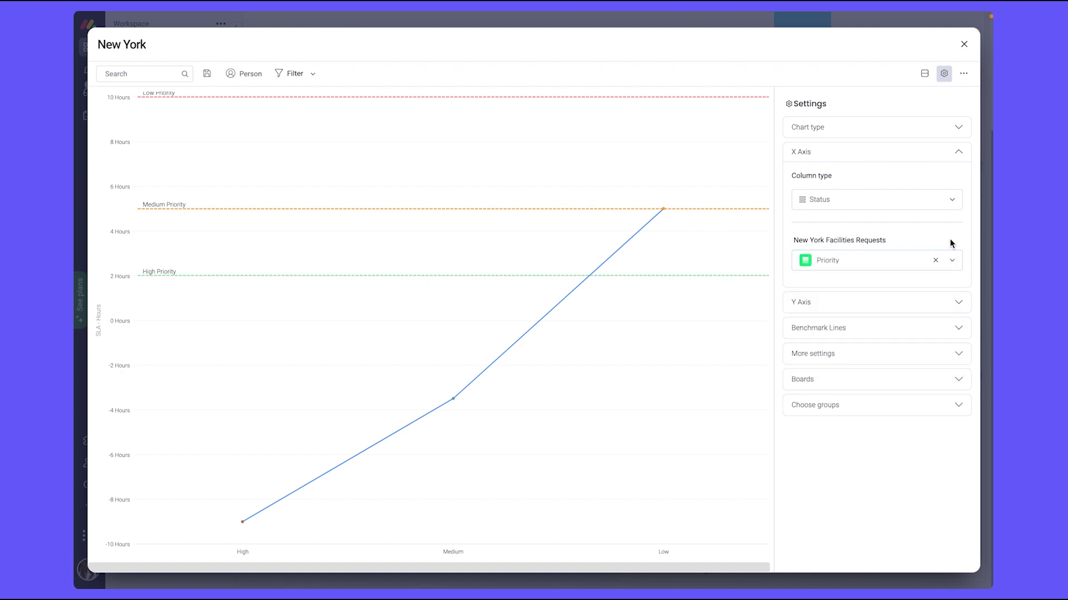
{"action": "left_click", "coordinate": [859, 310]}
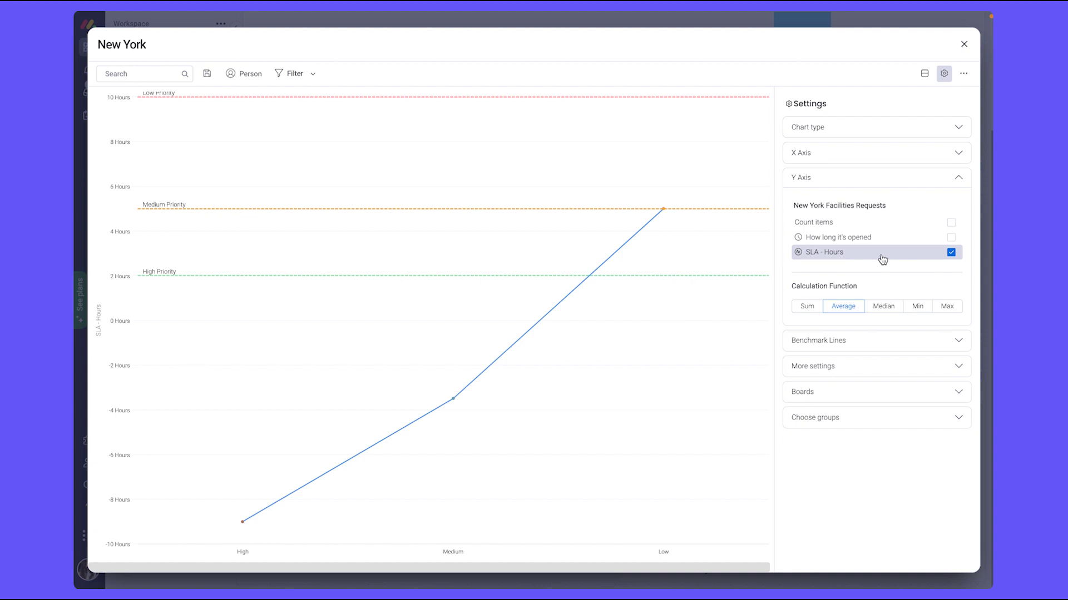
{"action": "mouse_move", "coordinate": [484, 269]}
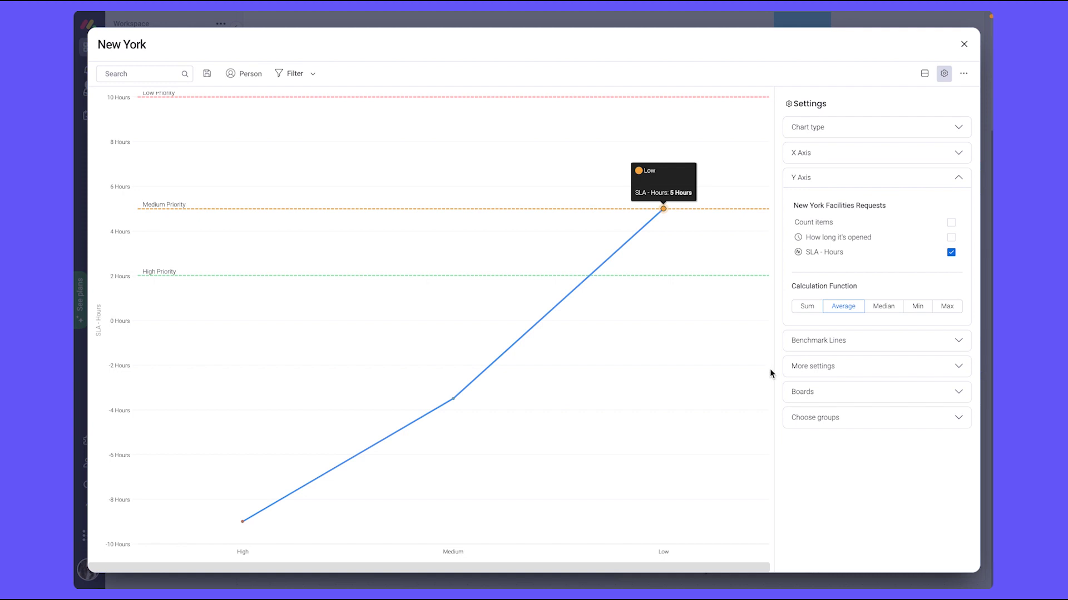
- Confirm New York Facilities Requests is the chart's only board, then close the widget
{"action": "left_click", "coordinate": [898, 399]}
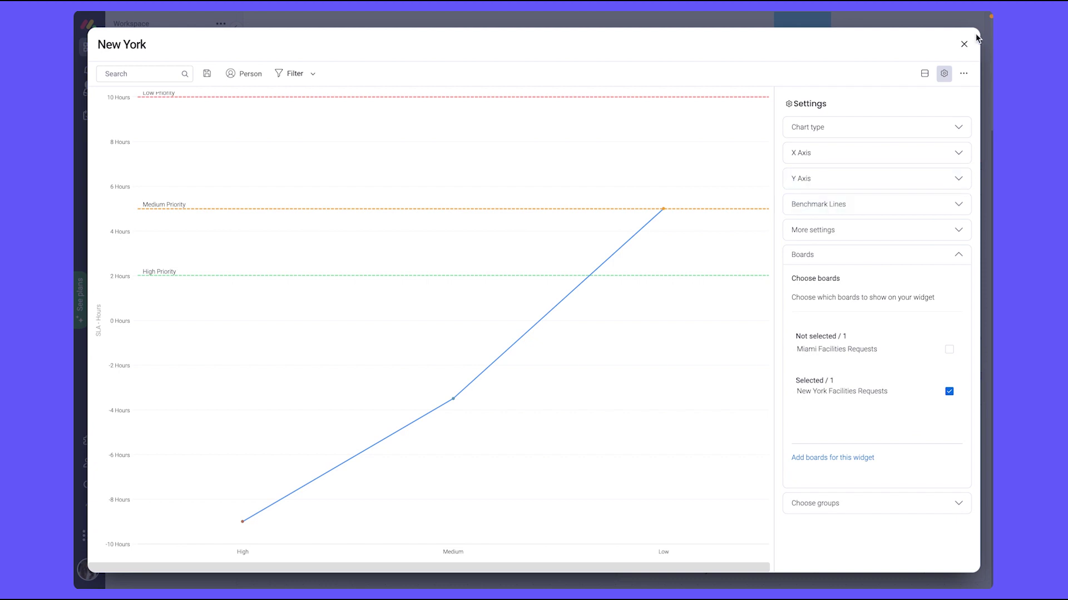
{"action": "left_click", "coordinate": [965, 44]}
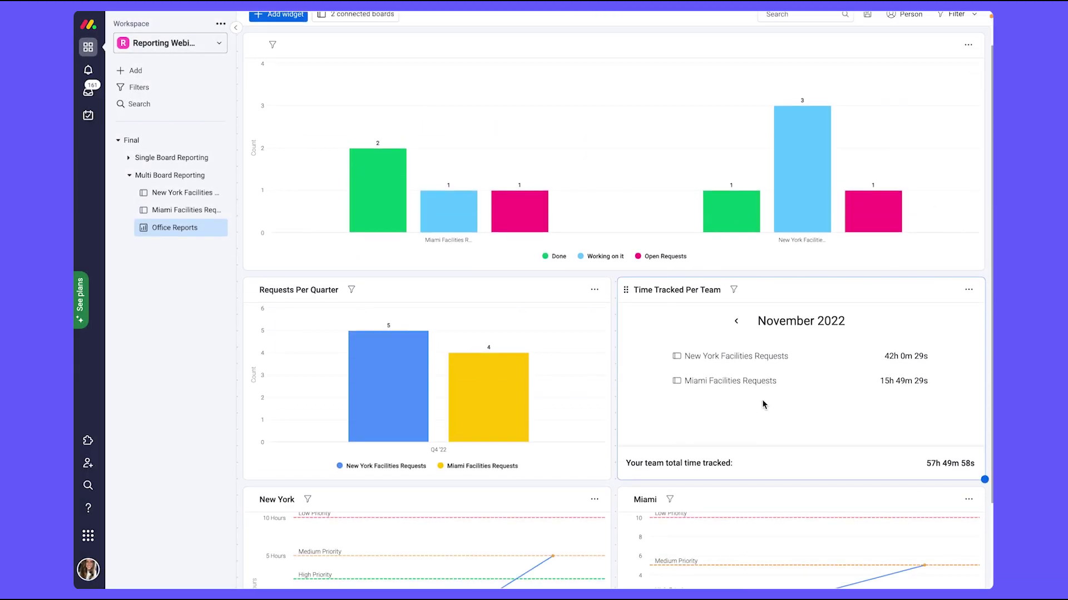
{"action": "scroll", "coordinate": [761, 399], "scroll_direction": "down", "scroll_amount": 2}
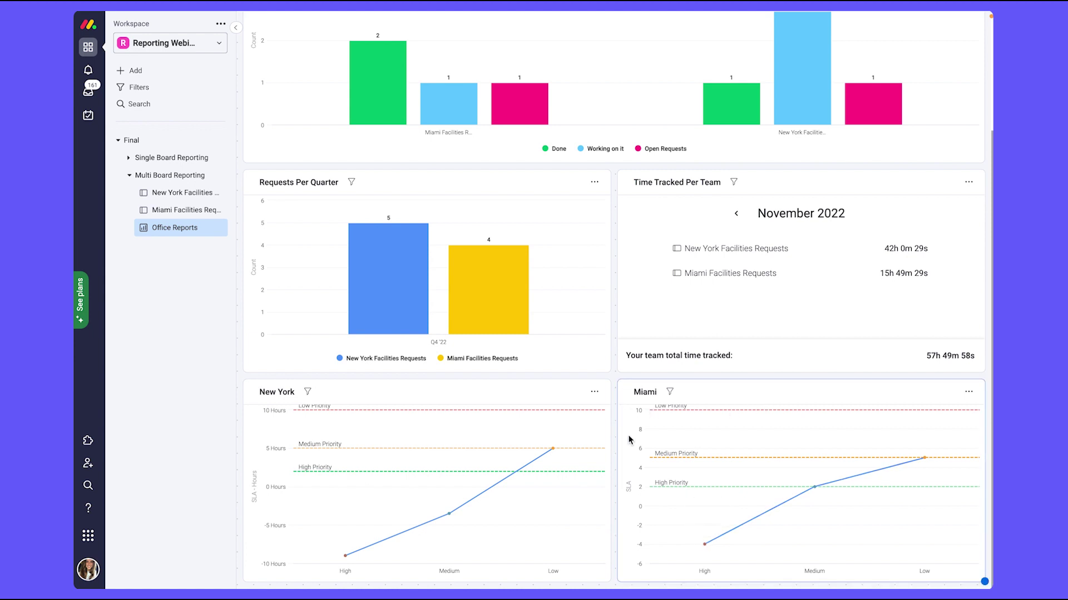
{"action": "mouse_move", "coordinate": [772, 459]}
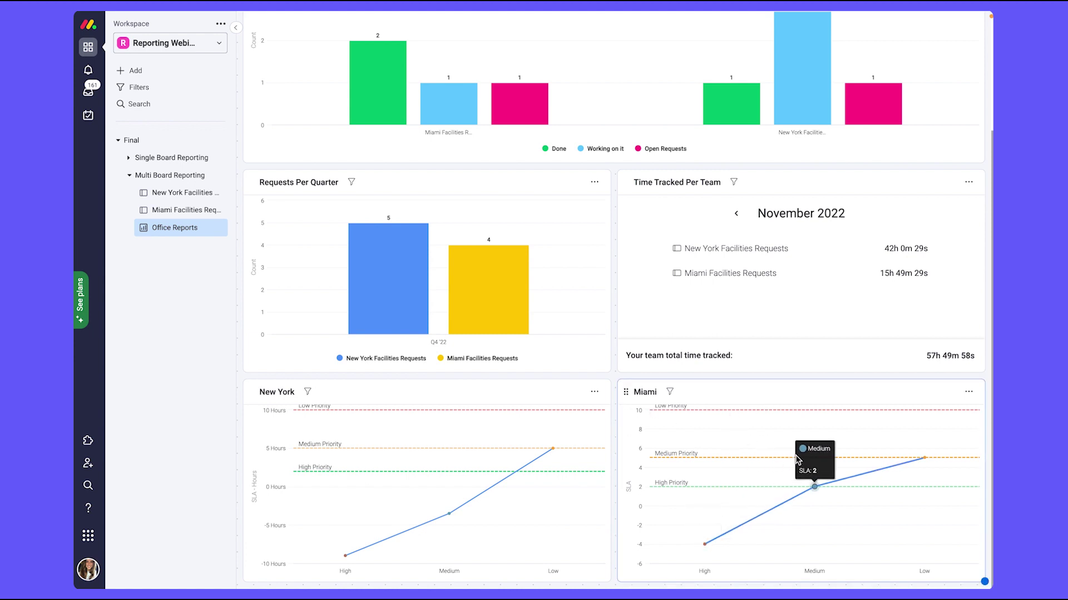
{"action": "left_click", "coordinate": [969, 394]}
{"action": "left_click", "coordinate": [915, 434]}
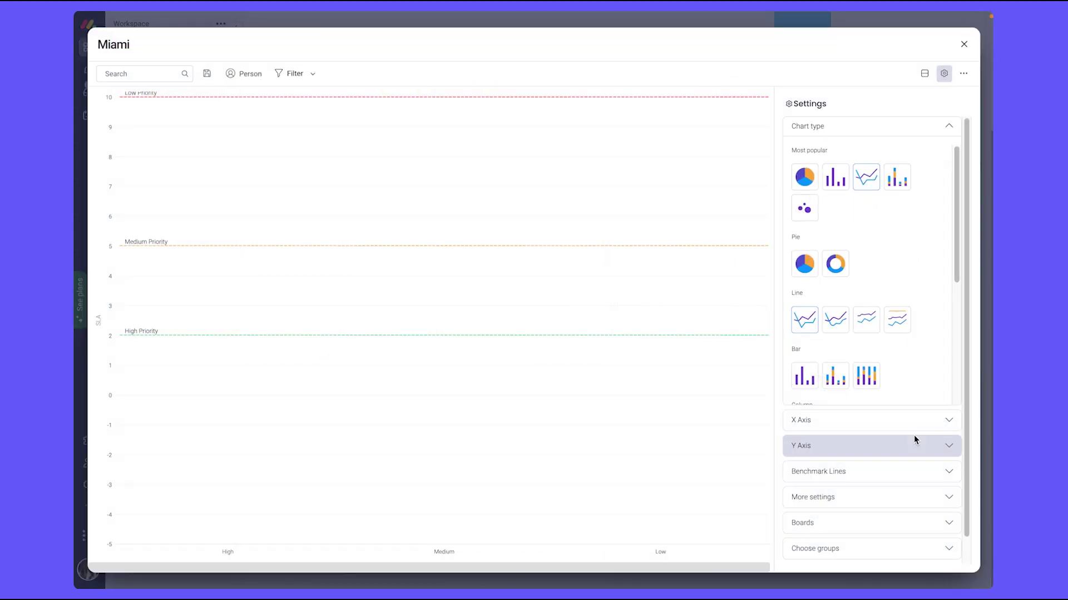
{"action": "left_click", "coordinate": [879, 496]}
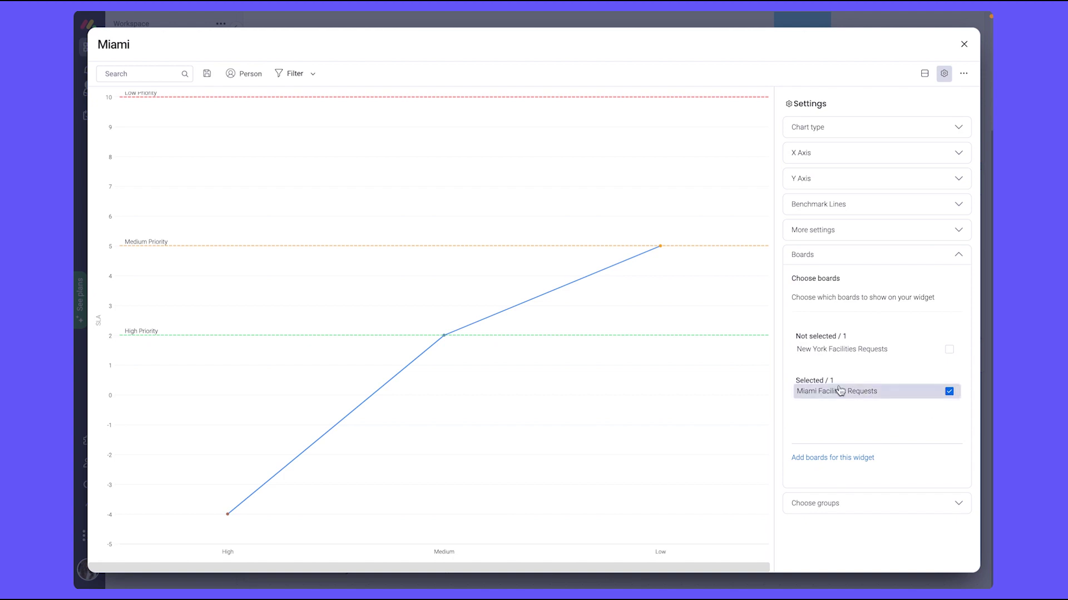
{"action": "left_click", "coordinate": [966, 46]}
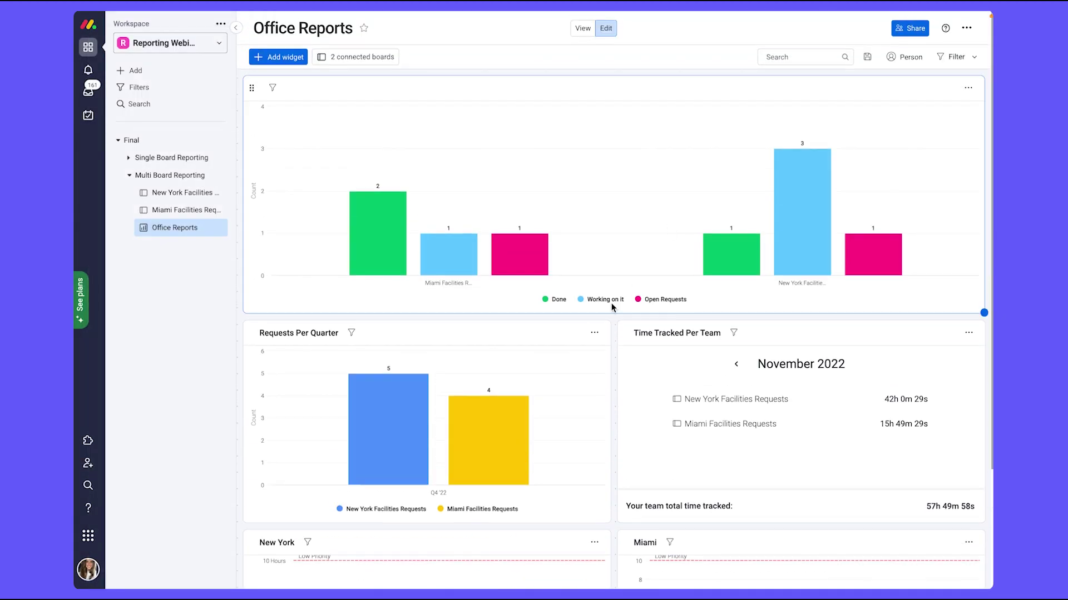
{"action": "scroll", "coordinate": [611, 302], "scroll_direction": "down", "scroll_amount": 3}
{"action": "mouse_move", "coordinate": [403, 495]}
{"action": "mouse_move", "coordinate": [342, 544]}
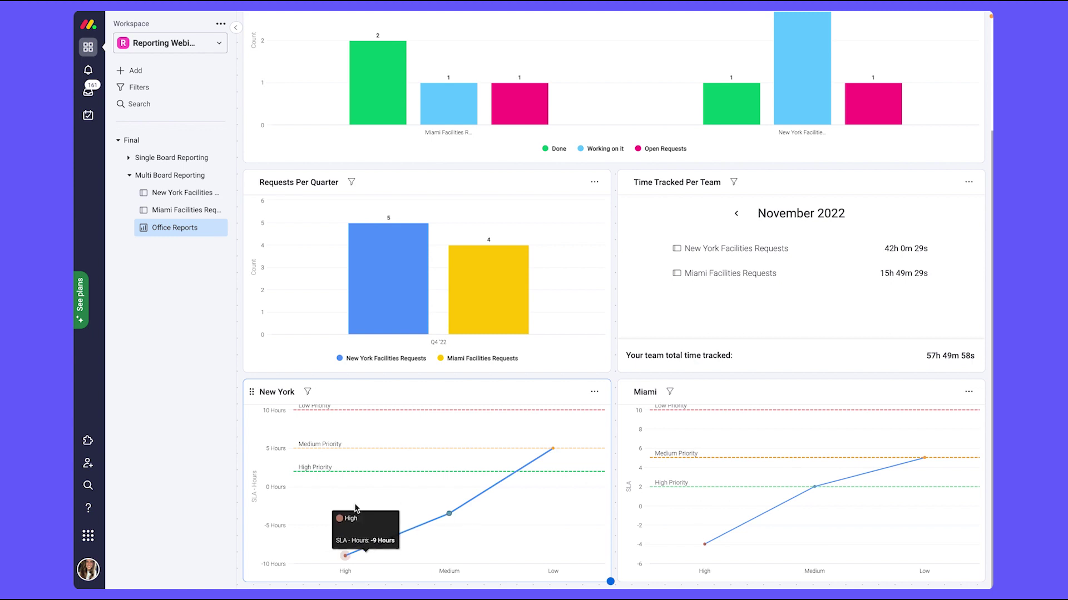
{"action": "mouse_move", "coordinate": [444, 534]}
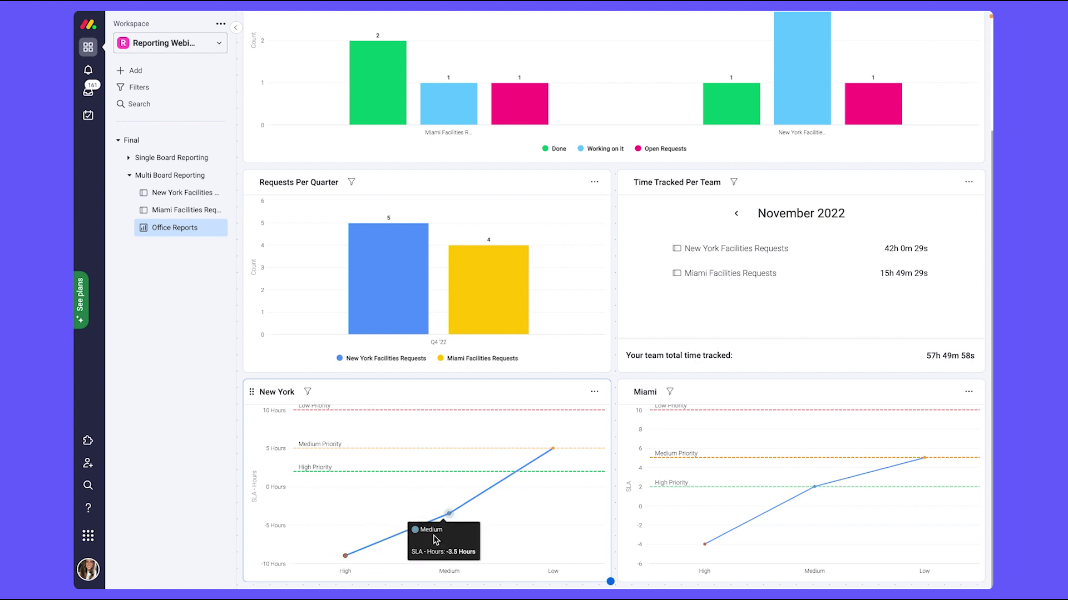
{"action": "mouse_move", "coordinate": [530, 502]}
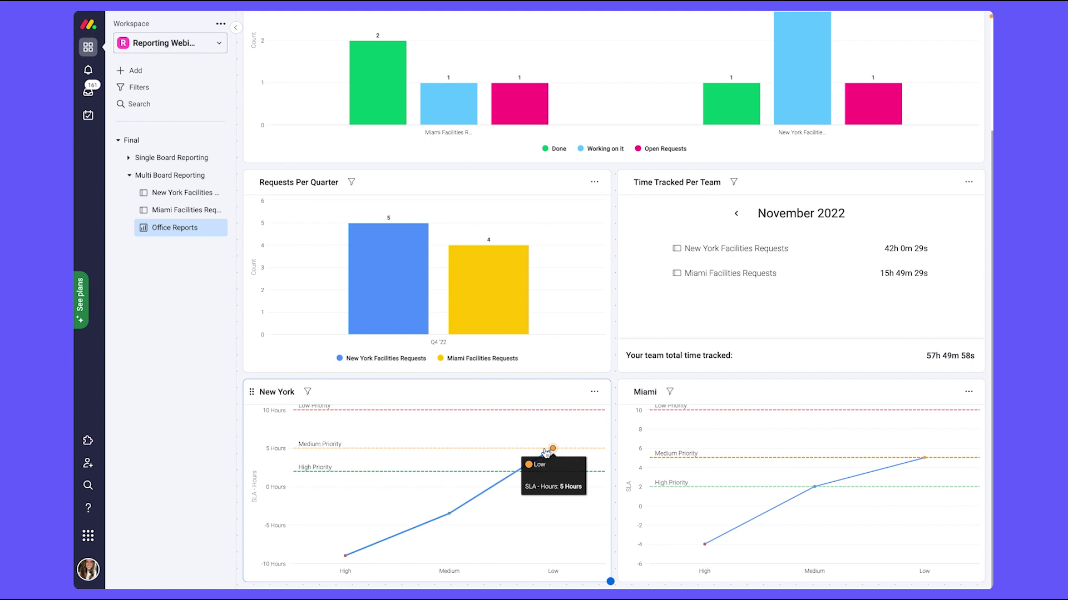
{"action": "mouse_move", "coordinate": [712, 503]}
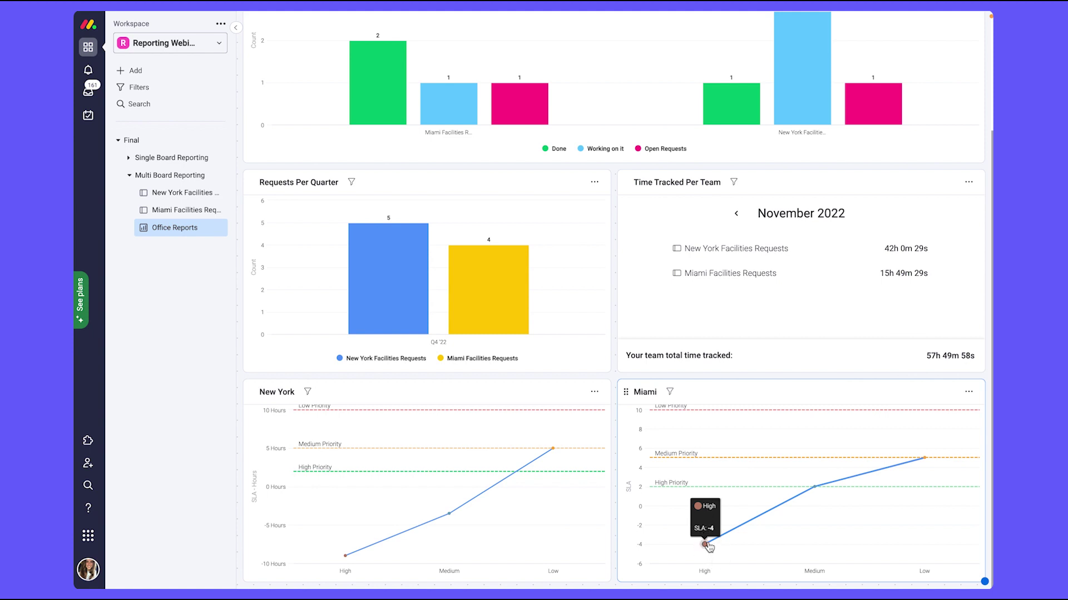
{"action": "mouse_move", "coordinate": [814, 487]}
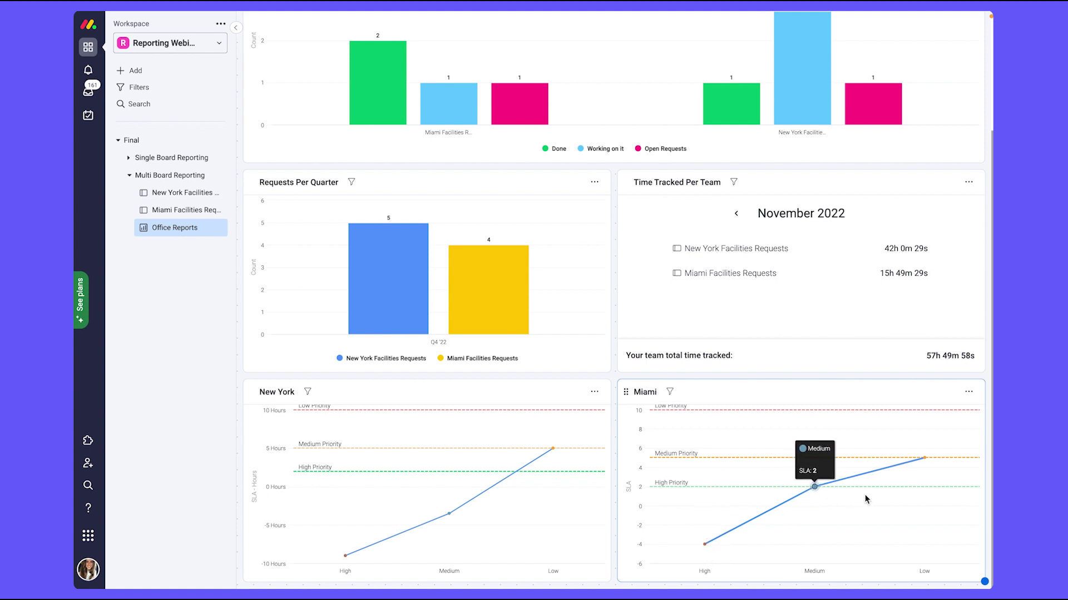
{"action": "mouse_move", "coordinate": [923, 461]}
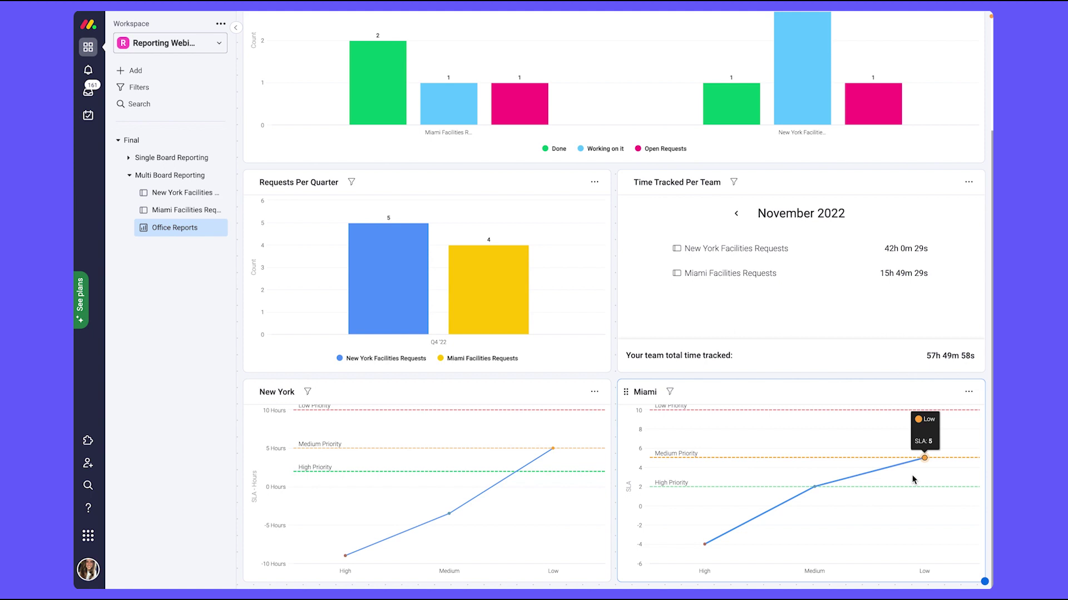
{"action": "mouse_move", "coordinate": [408, 443]}
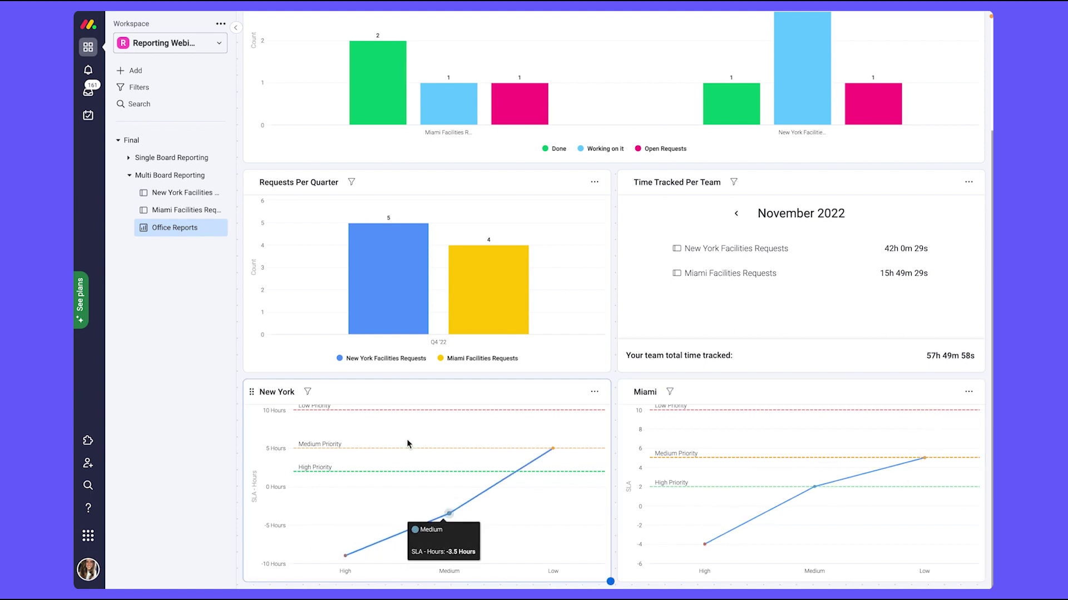